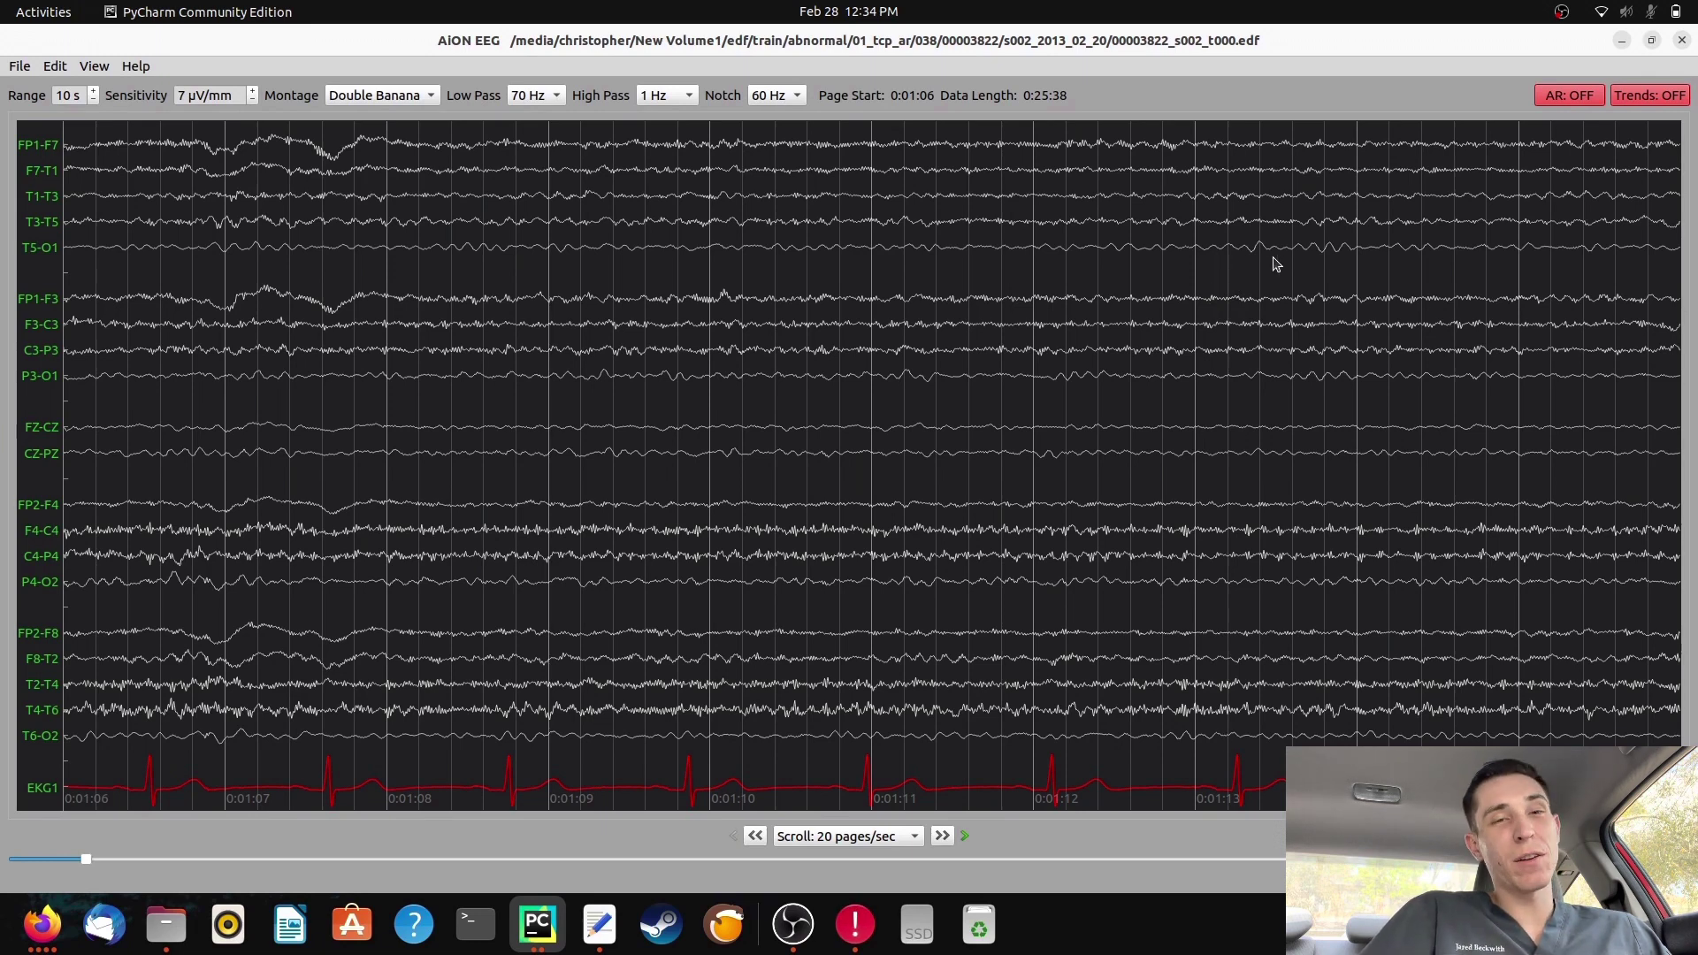
# Examine the EEG recording from 0:01:06 to about 0:02:55, looking over the background activity and the large frontal deflections
pyautogui.scroll(-4, 1276, 264)
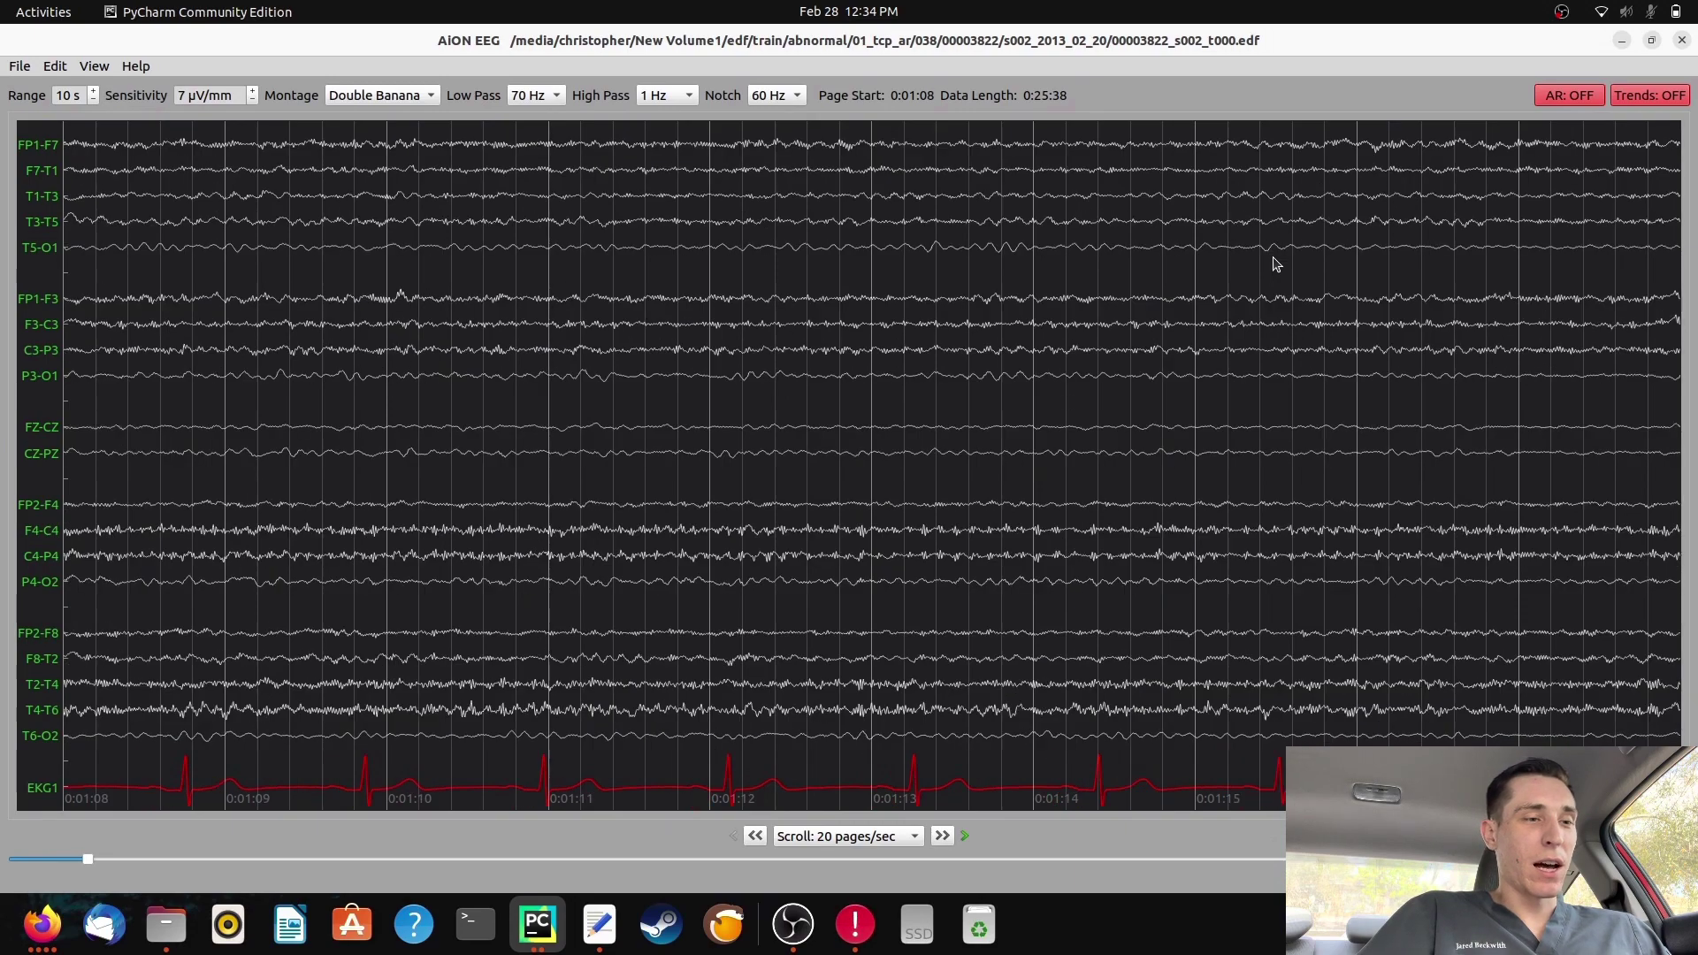
pyautogui.scroll(-16, 1276, 263)
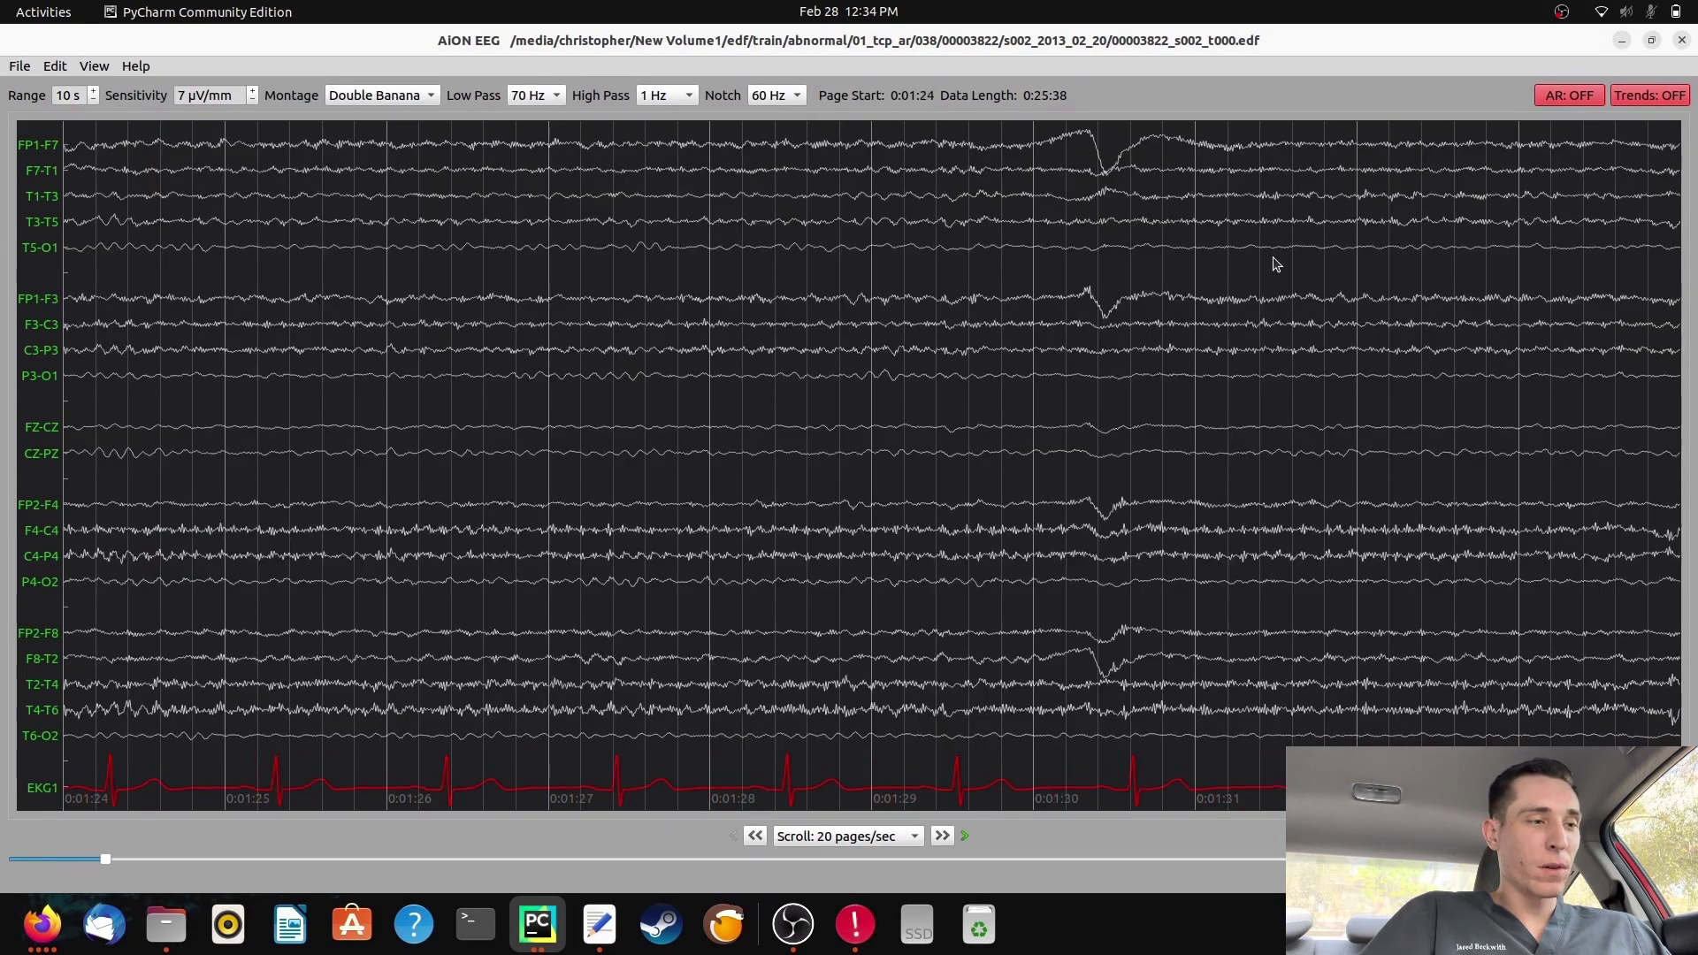
pyautogui.scroll(-4, 1276, 264)
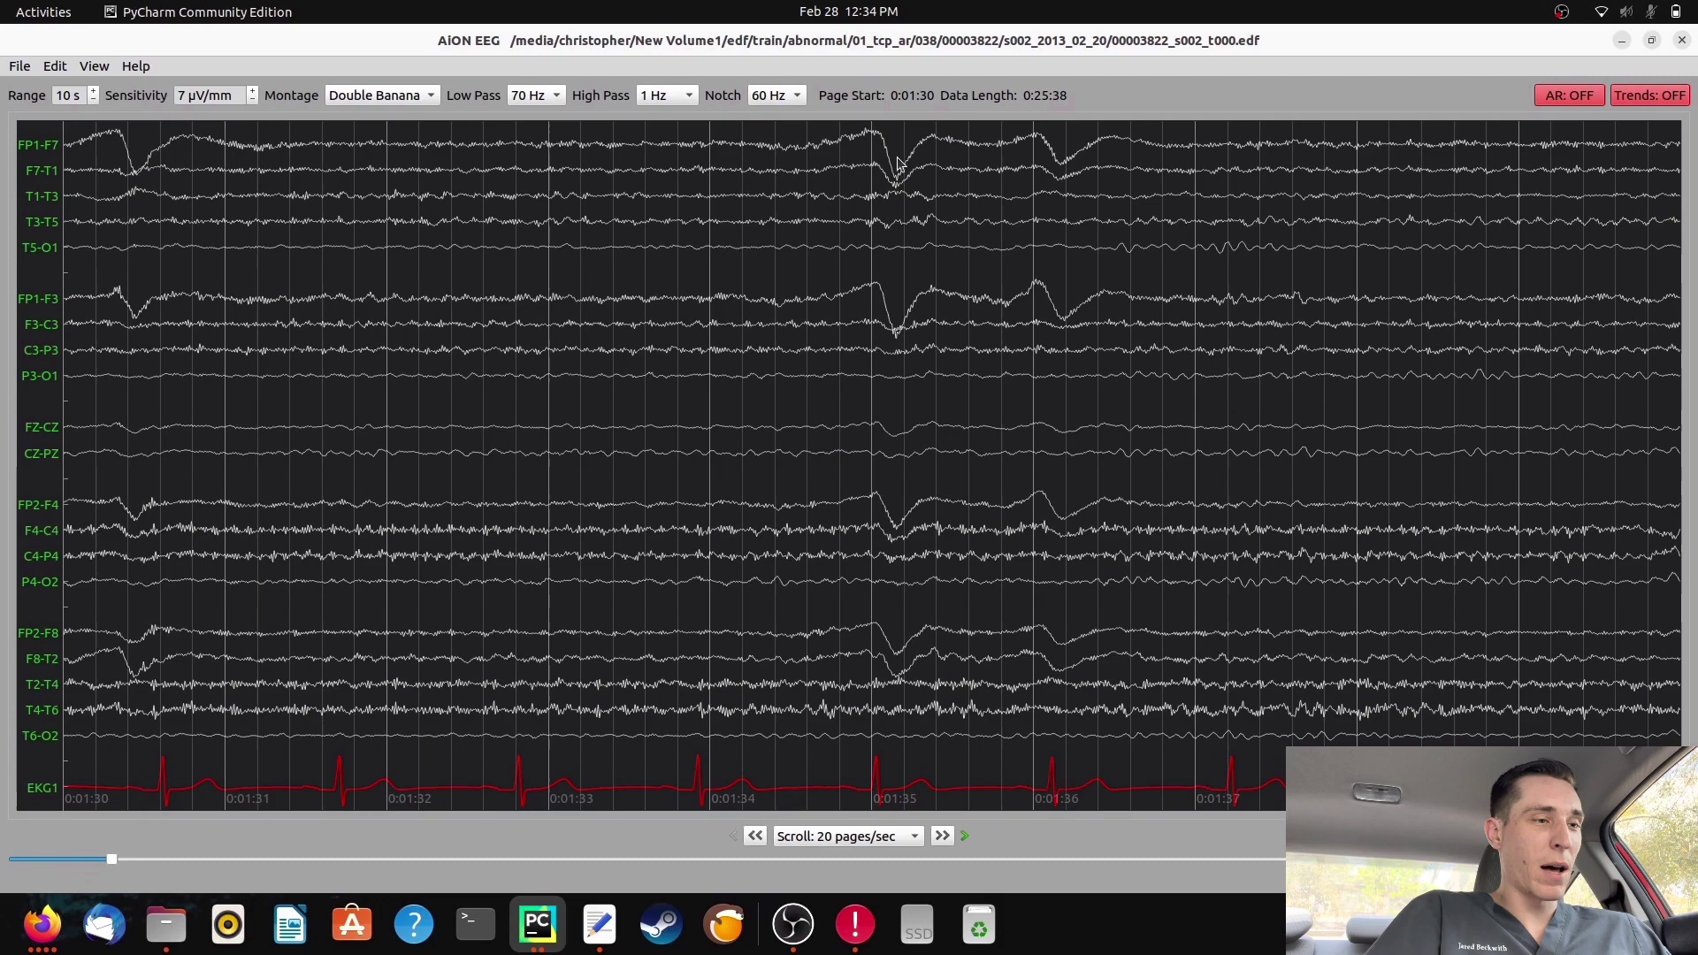
pyautogui.scroll(-8, 1057, 152)
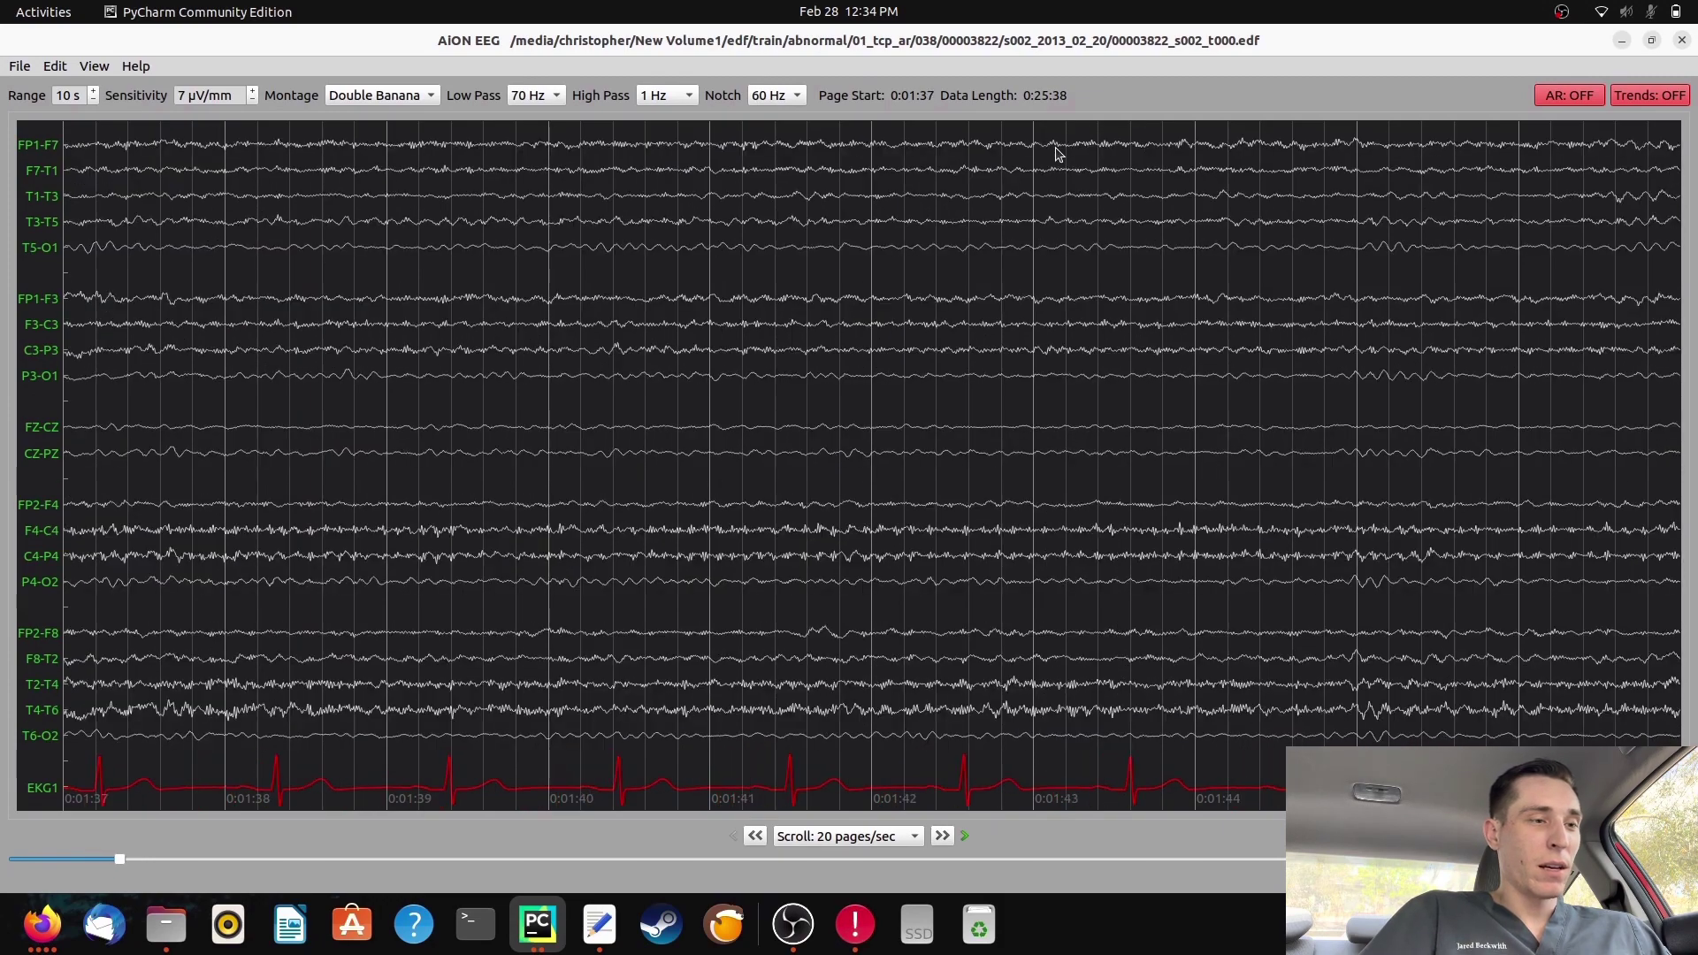
pyautogui.scroll(-12, 1056, 152)
pyautogui.scroll(-16, 1057, 152)
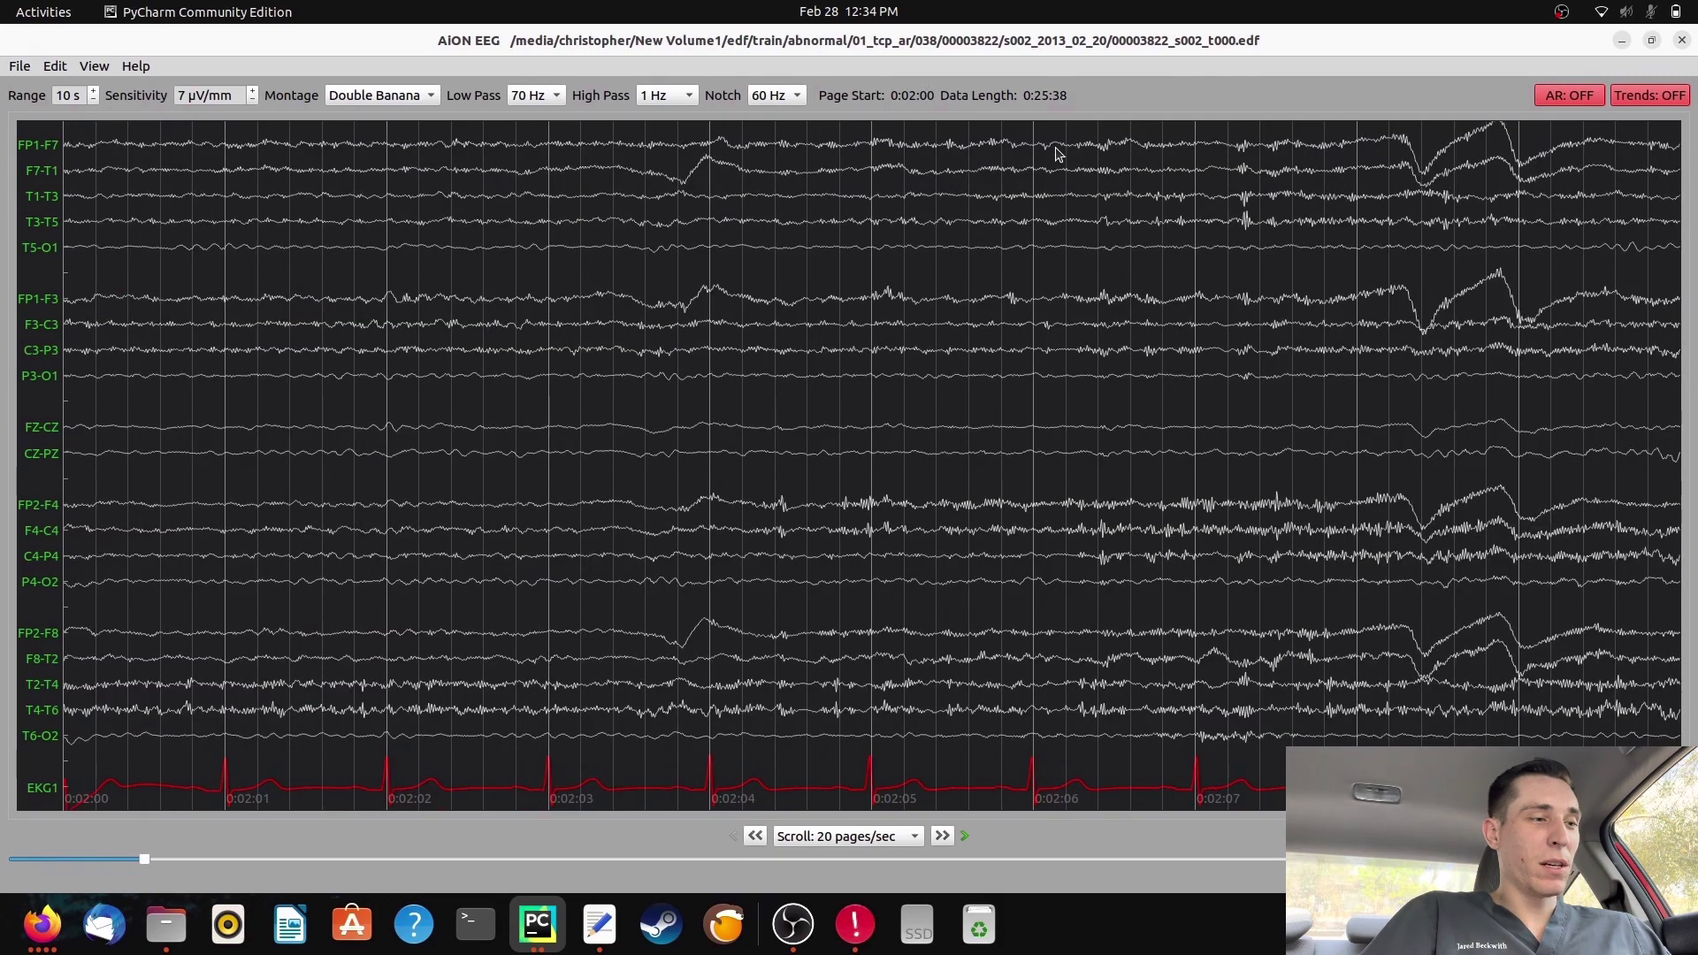
pyautogui.scroll(-20, 1057, 152)
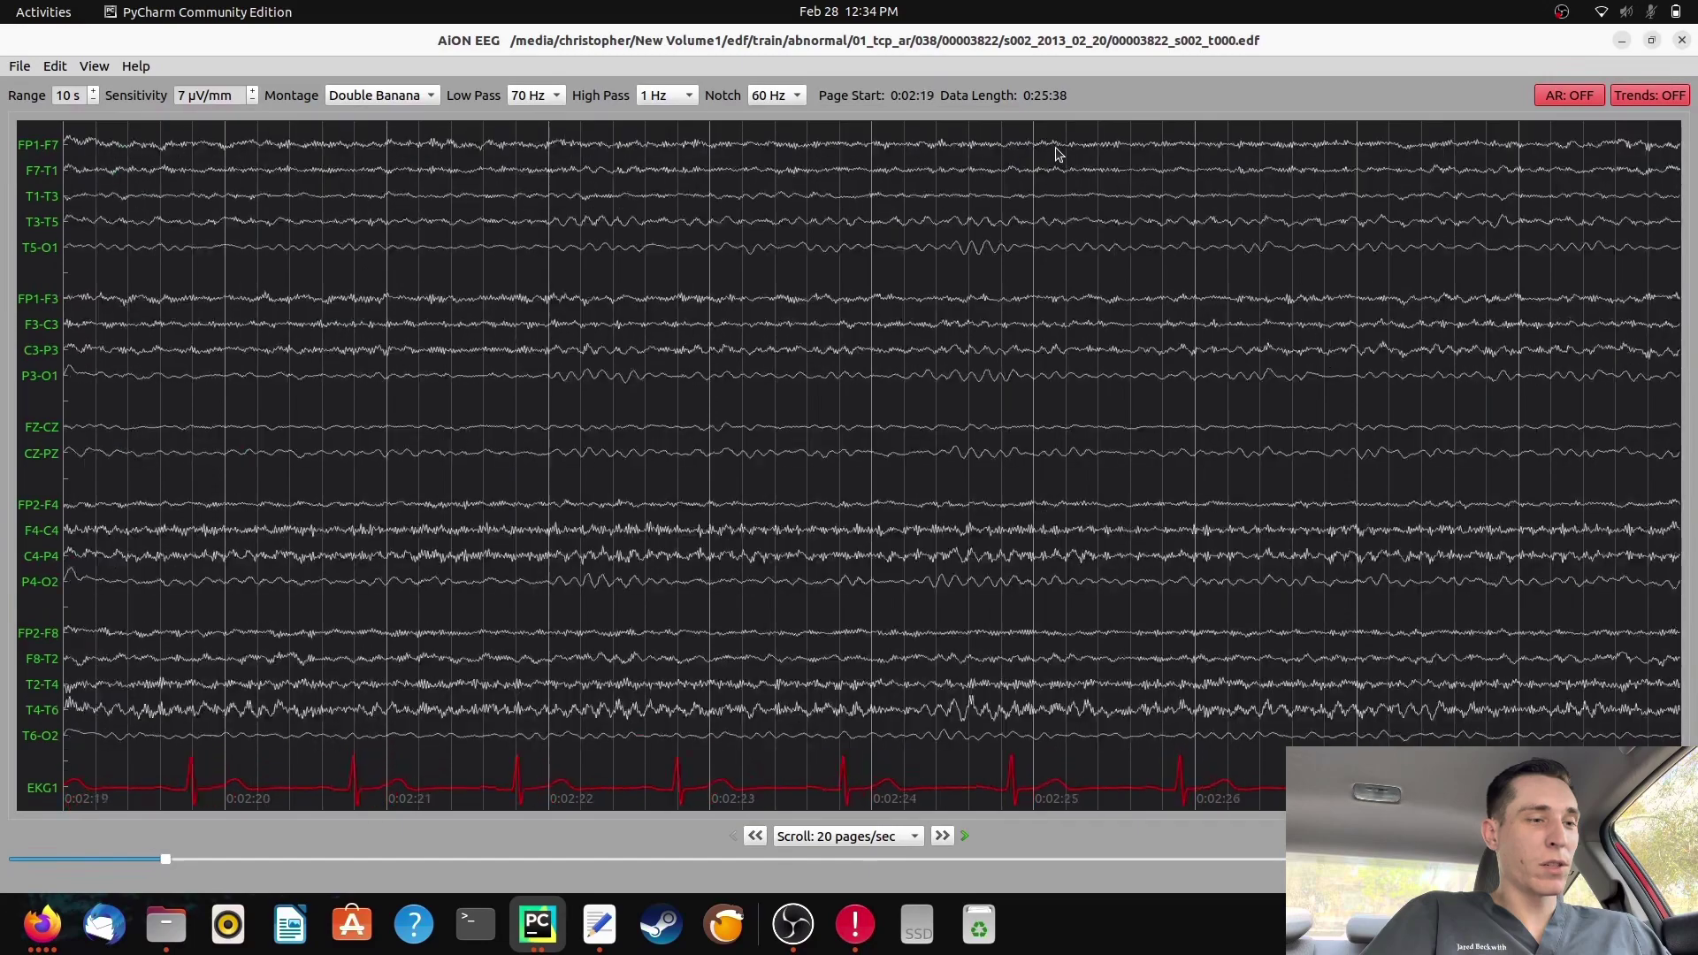
pyautogui.scroll(-5, 1057, 152)
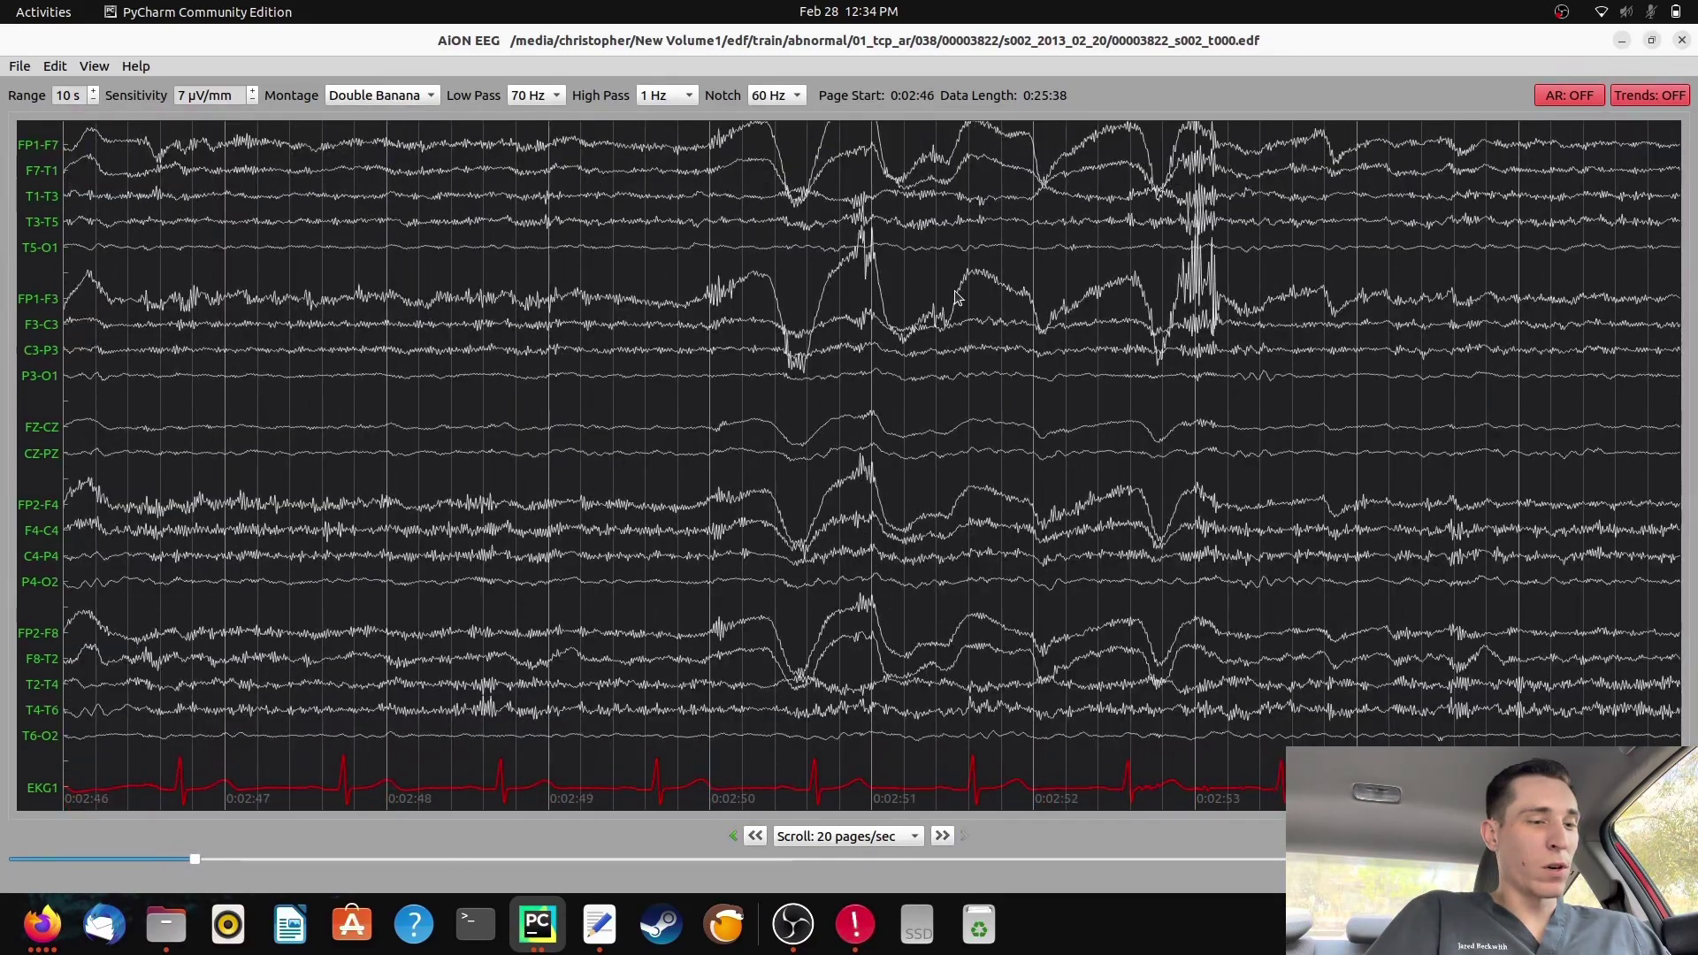
pyautogui.scroll(-5, 957, 297)
pyautogui.scroll(-20, 957, 297)
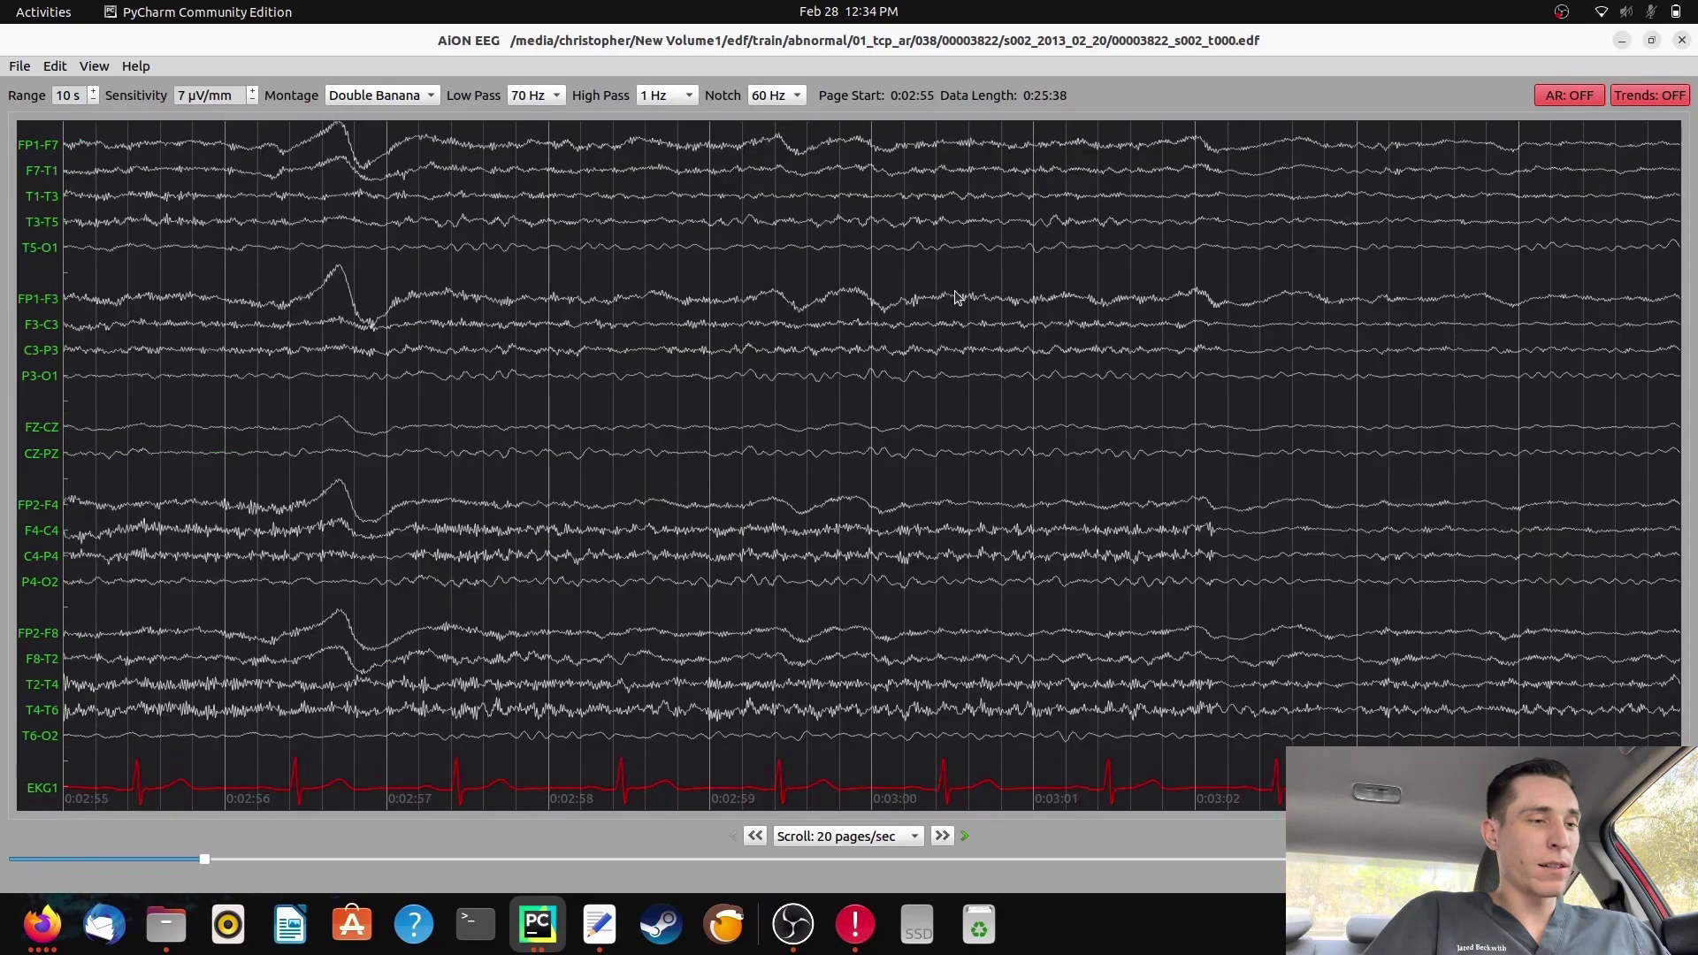
# Find the annotated burst at about 0:03:36 and display it with the page starting at 0:03:33
pyautogui.scroll(-10, 957, 297)
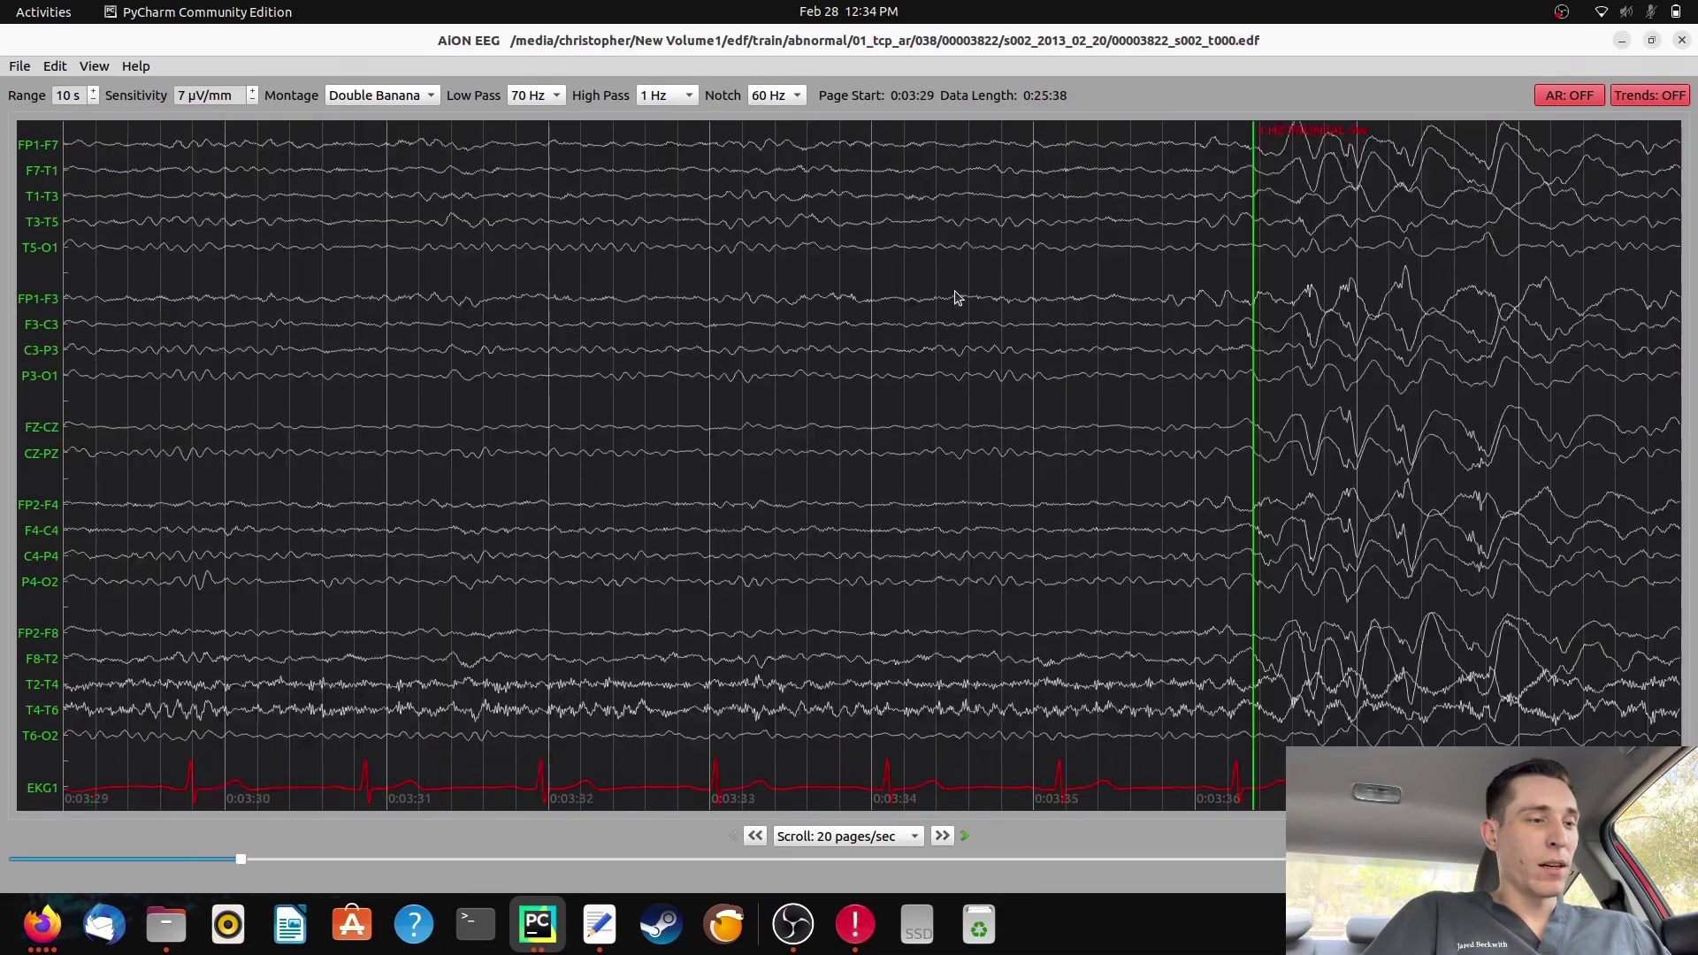
pyautogui.scroll(-5, 956, 297)
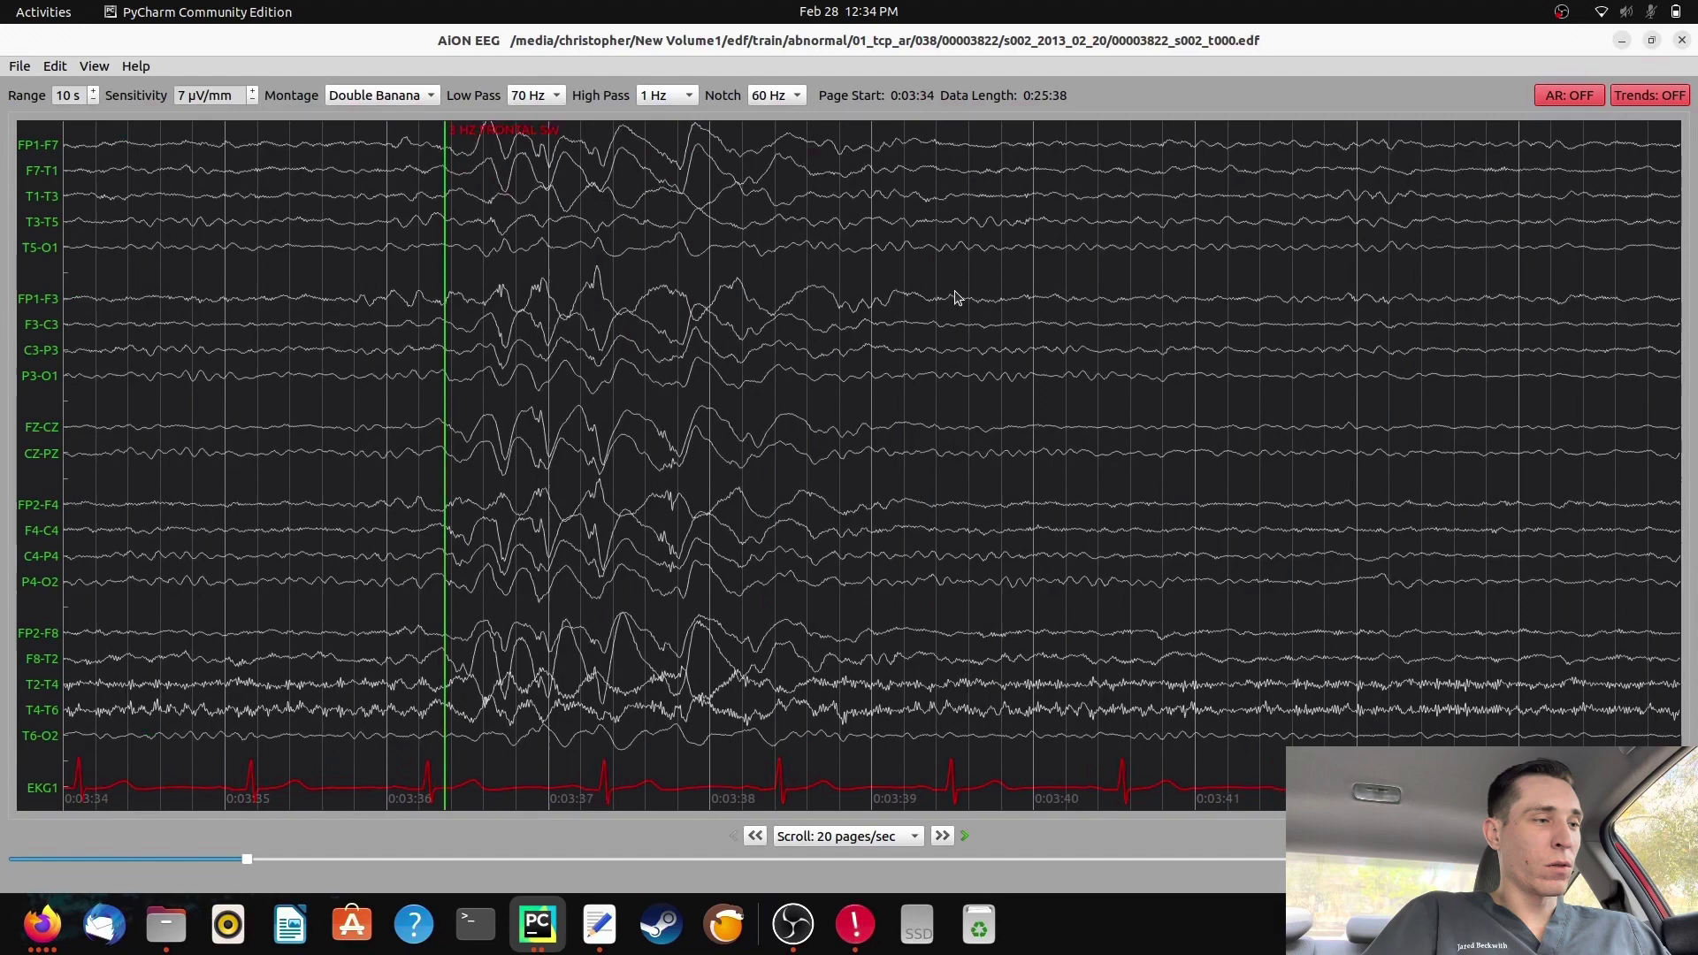
pyautogui.scroll(2, 885, 289)
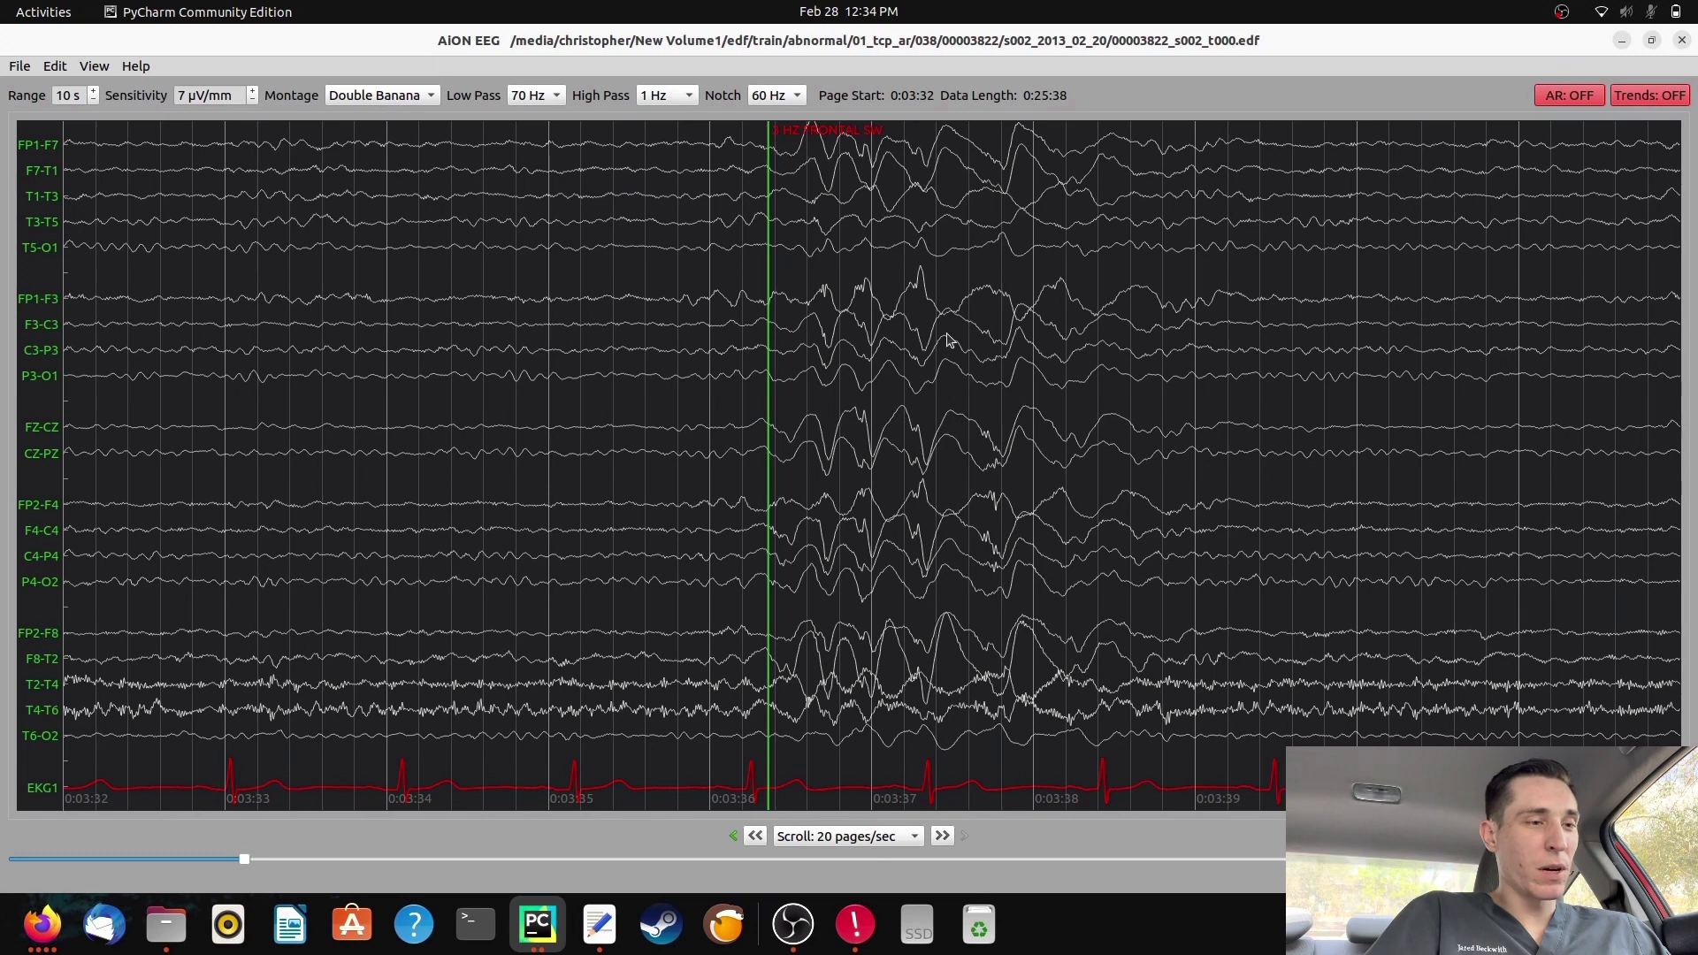
pyautogui.press('Right')
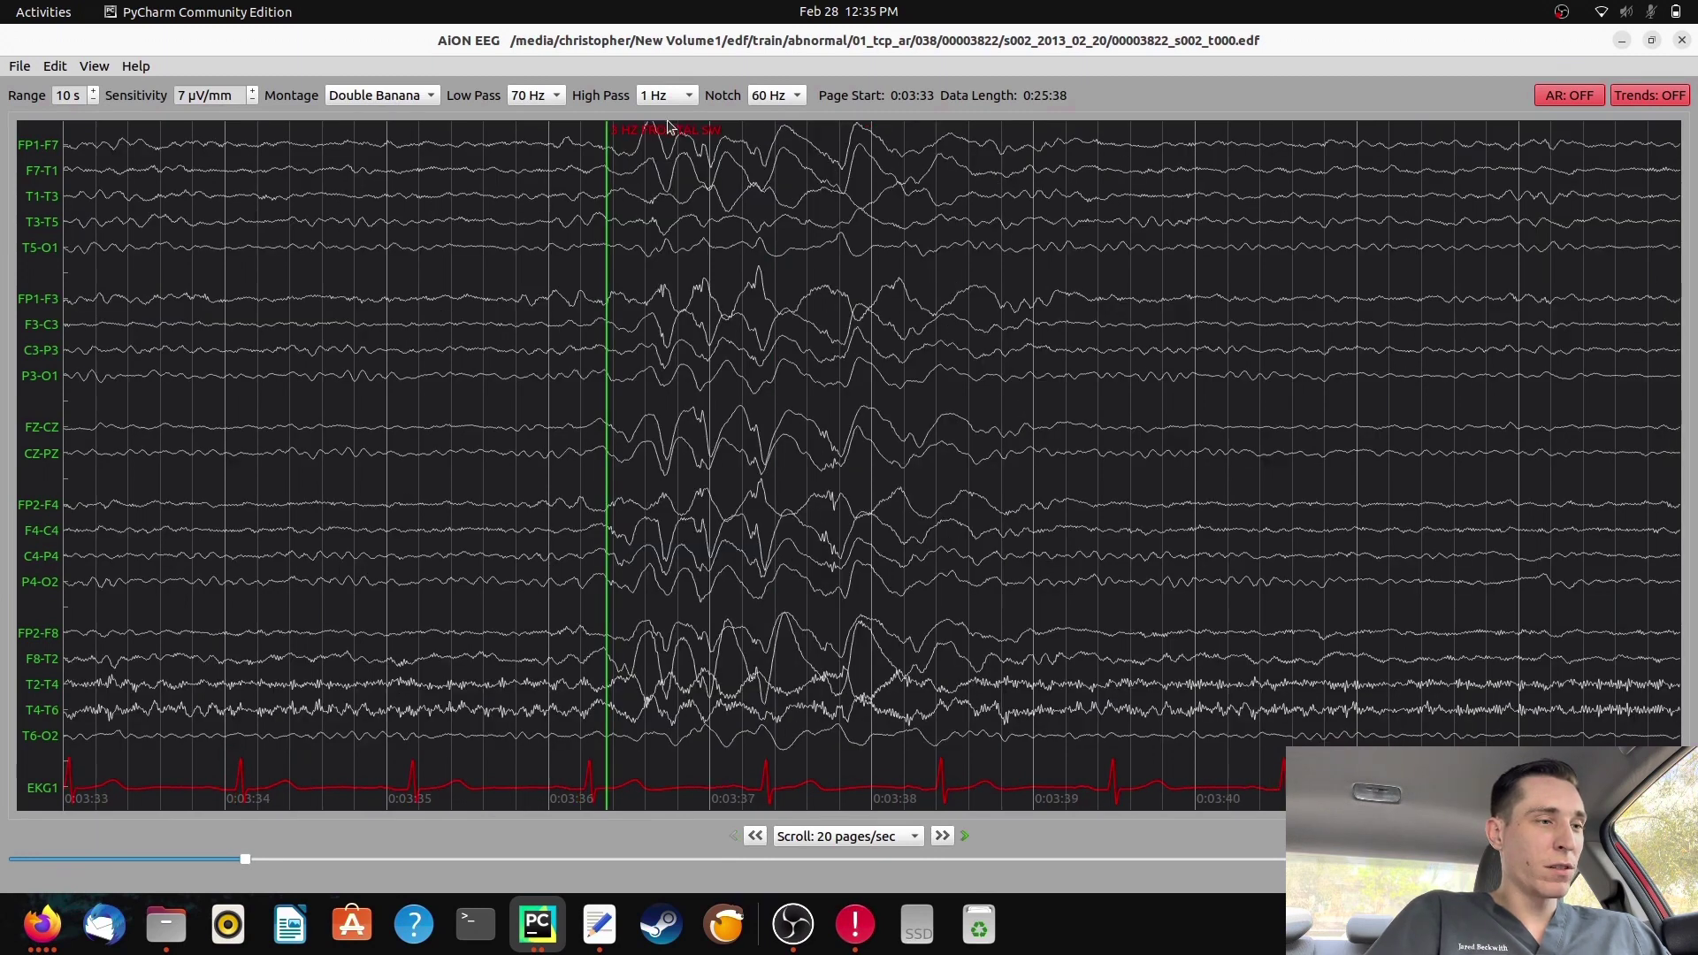
# Try a sensitivity of 12 µV/mm on the annotated burst and return it to 7 µV/mm
pyautogui.press('Down')
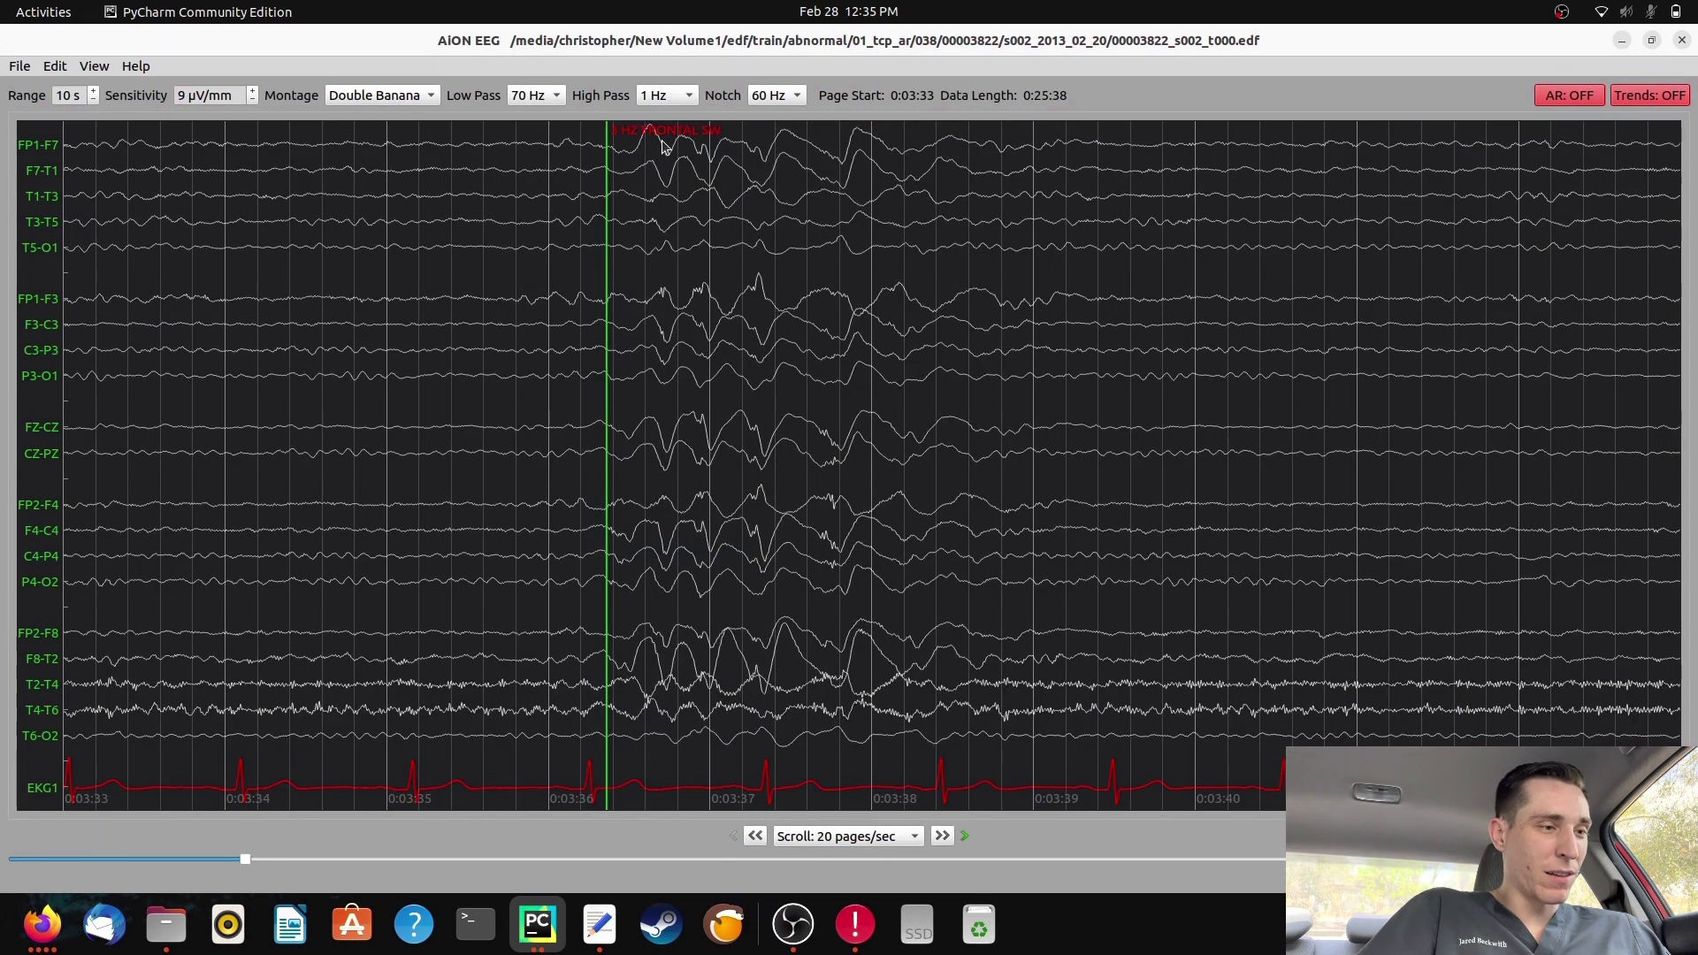
pyautogui.press('Down')
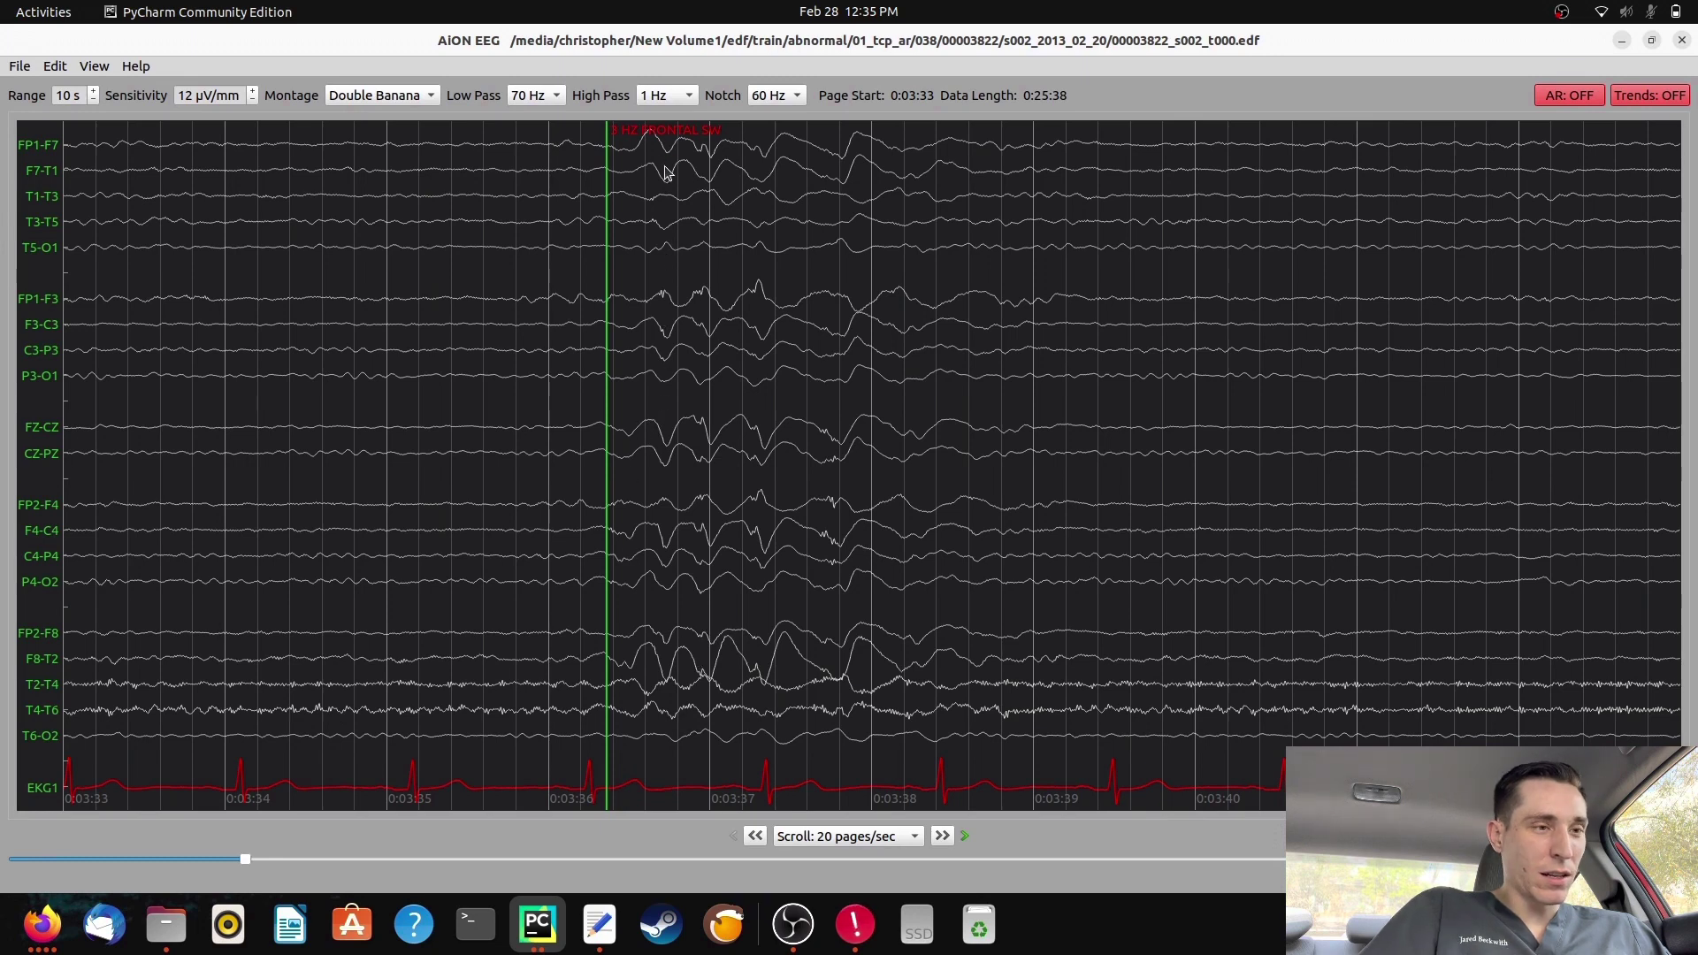
pyautogui.press('Up')
pyautogui.press('Up')
pyautogui.press('Up')
pyautogui.press('Up')
pyautogui.press('Up')
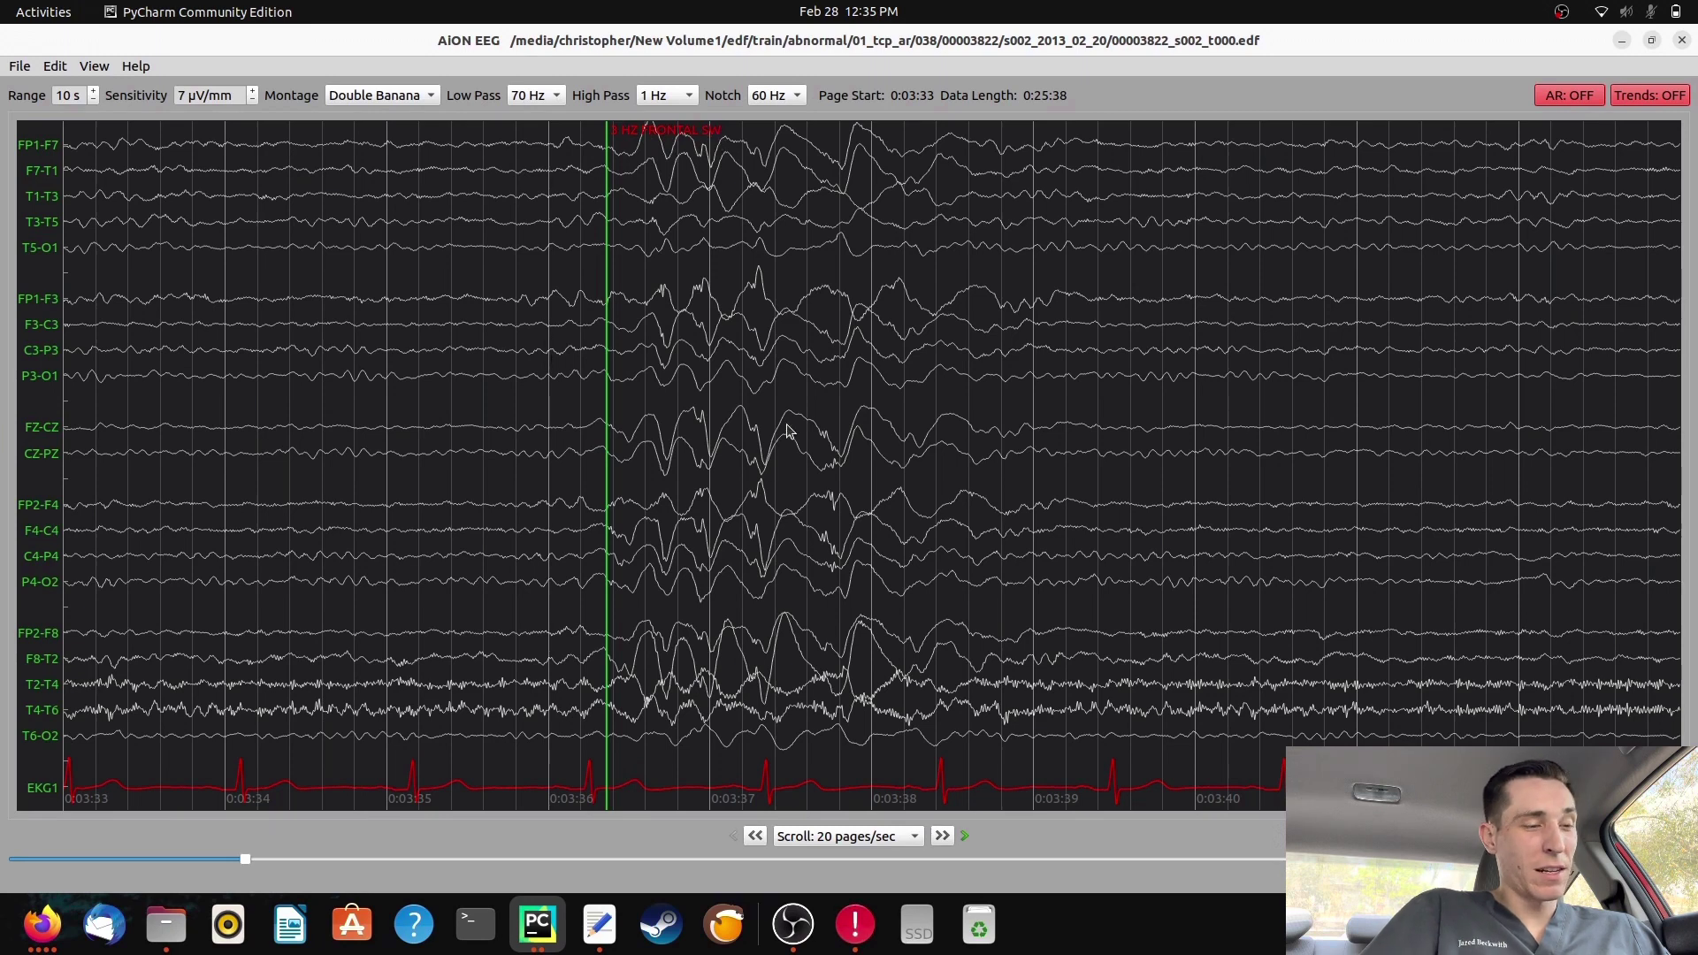
# Examine the recording from 0:03:33 onward up to the high-amplitude burst near 0:05:25, ending on the page starting at 0:05:24
pyautogui.press('Right')
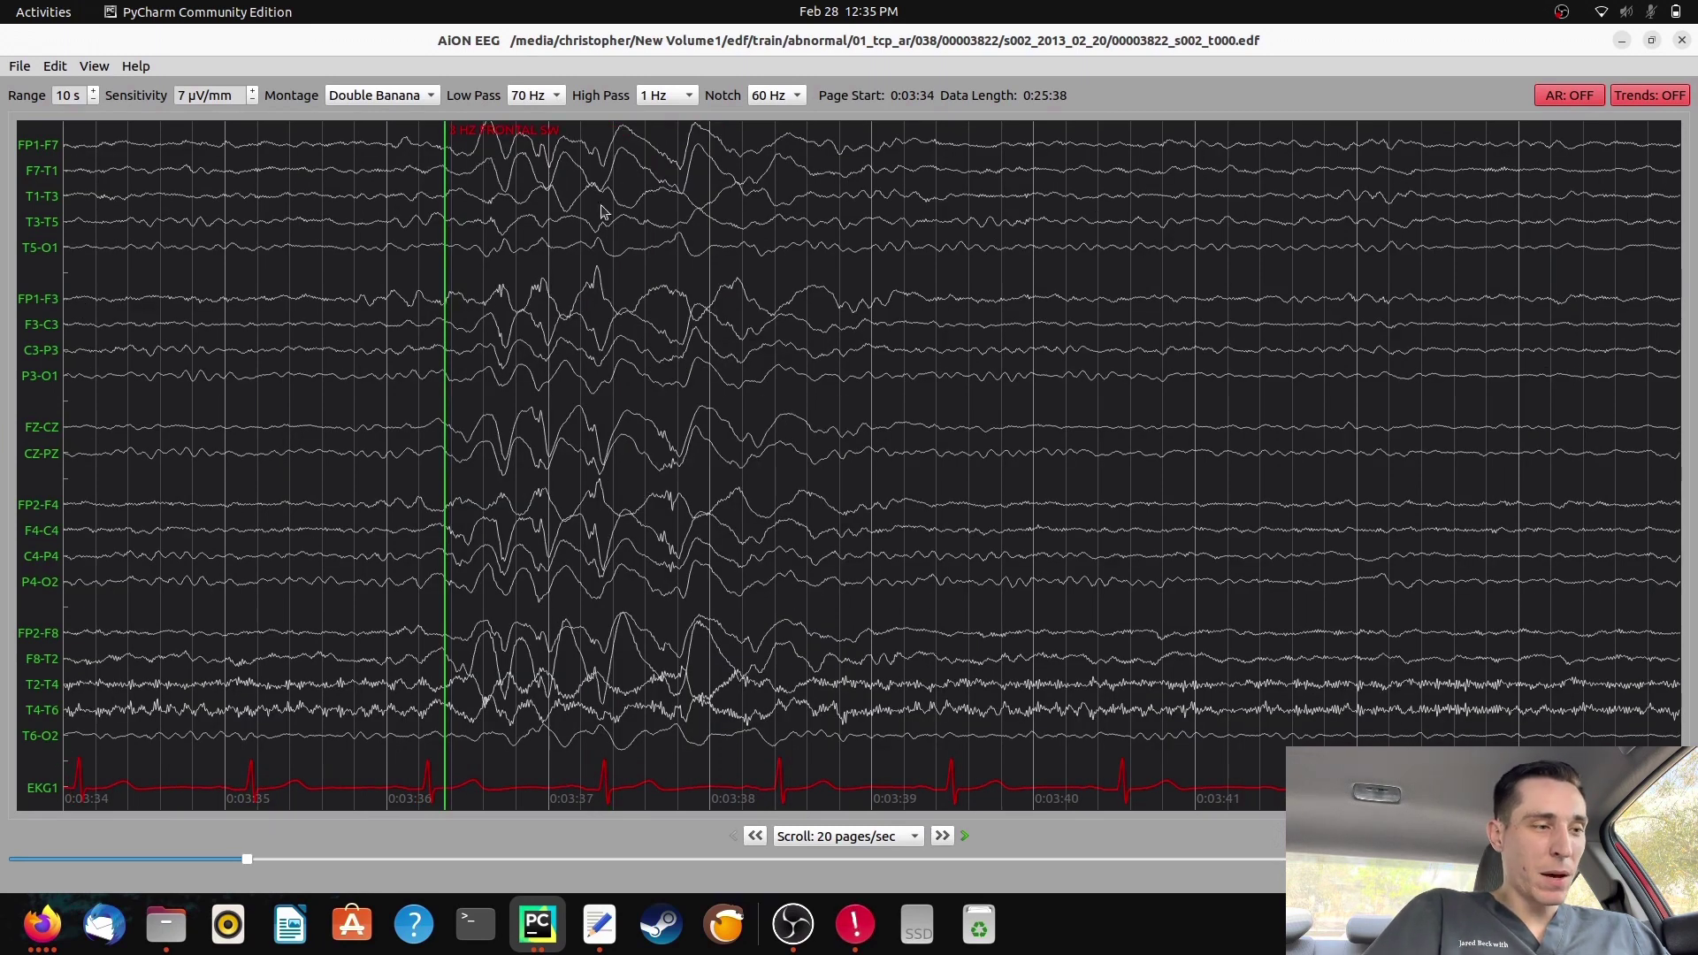
pyautogui.press('Right')
pyautogui.press('Right')
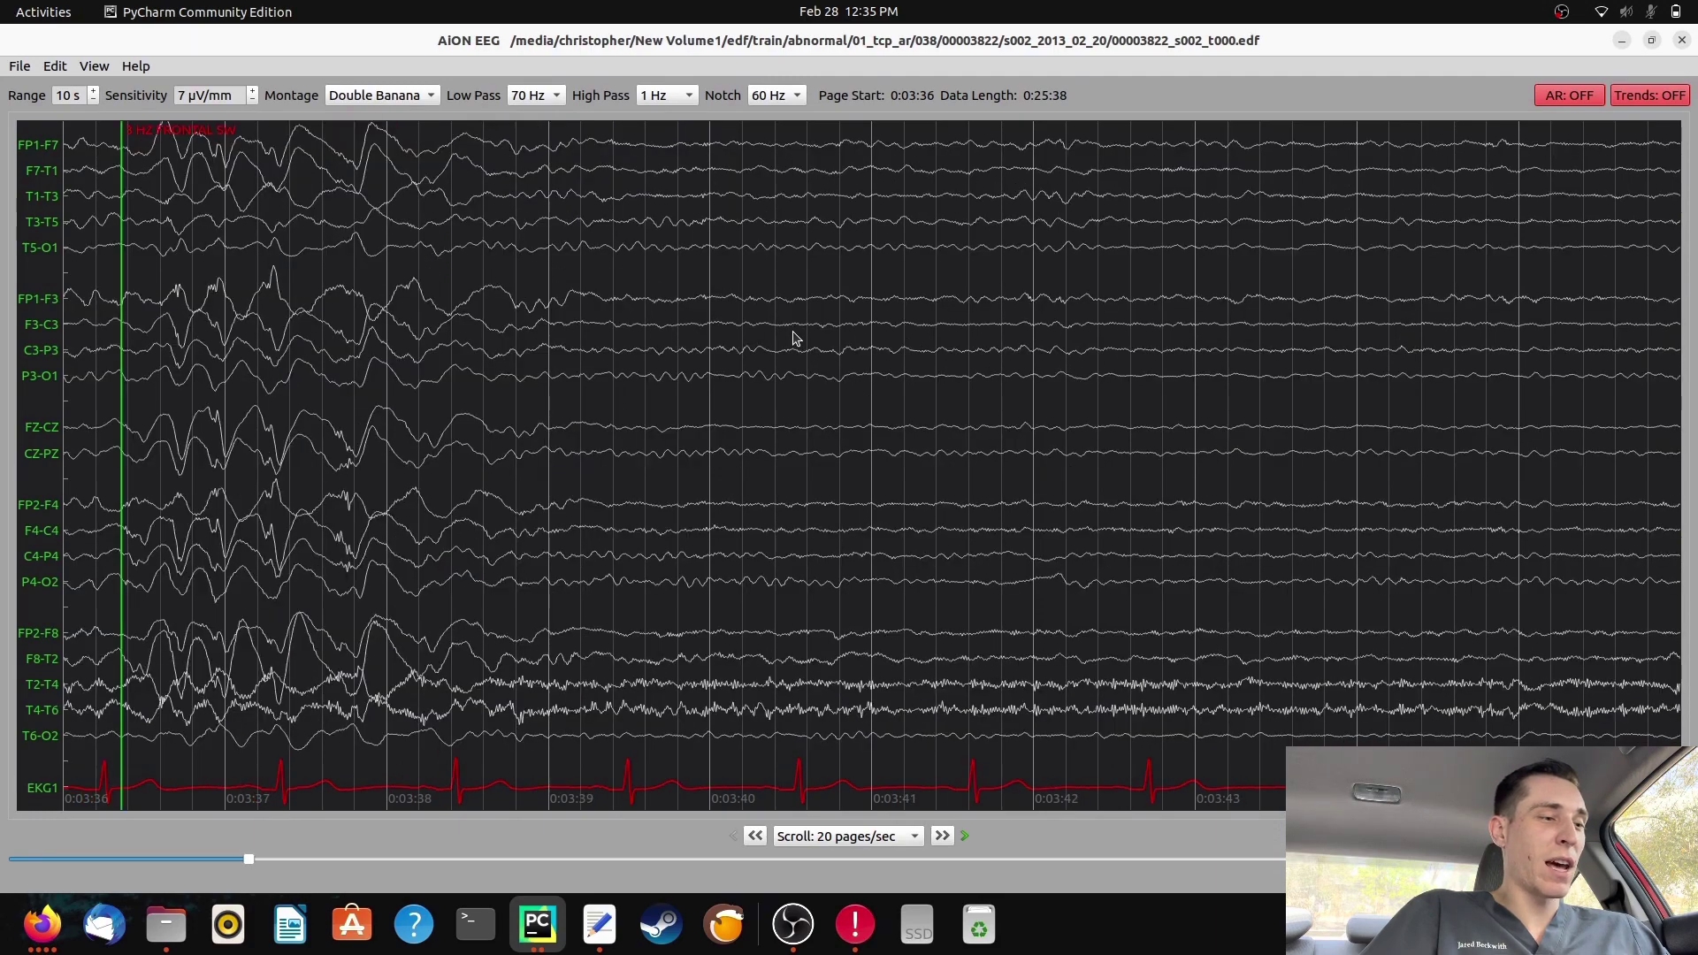
pyautogui.press('Right')
pyautogui.press('Right')
pyautogui.press('Right')
pyautogui.press('Right')
pyautogui.press('Right')
pyautogui.press('Right')
pyautogui.press('Right')
pyautogui.press('Right')
pyautogui.press('Right')
pyautogui.press('Right')
pyautogui.press('Right')
pyautogui.press('Right')
pyautogui.press('Right')
pyautogui.press('Right')
pyautogui.press('Right')
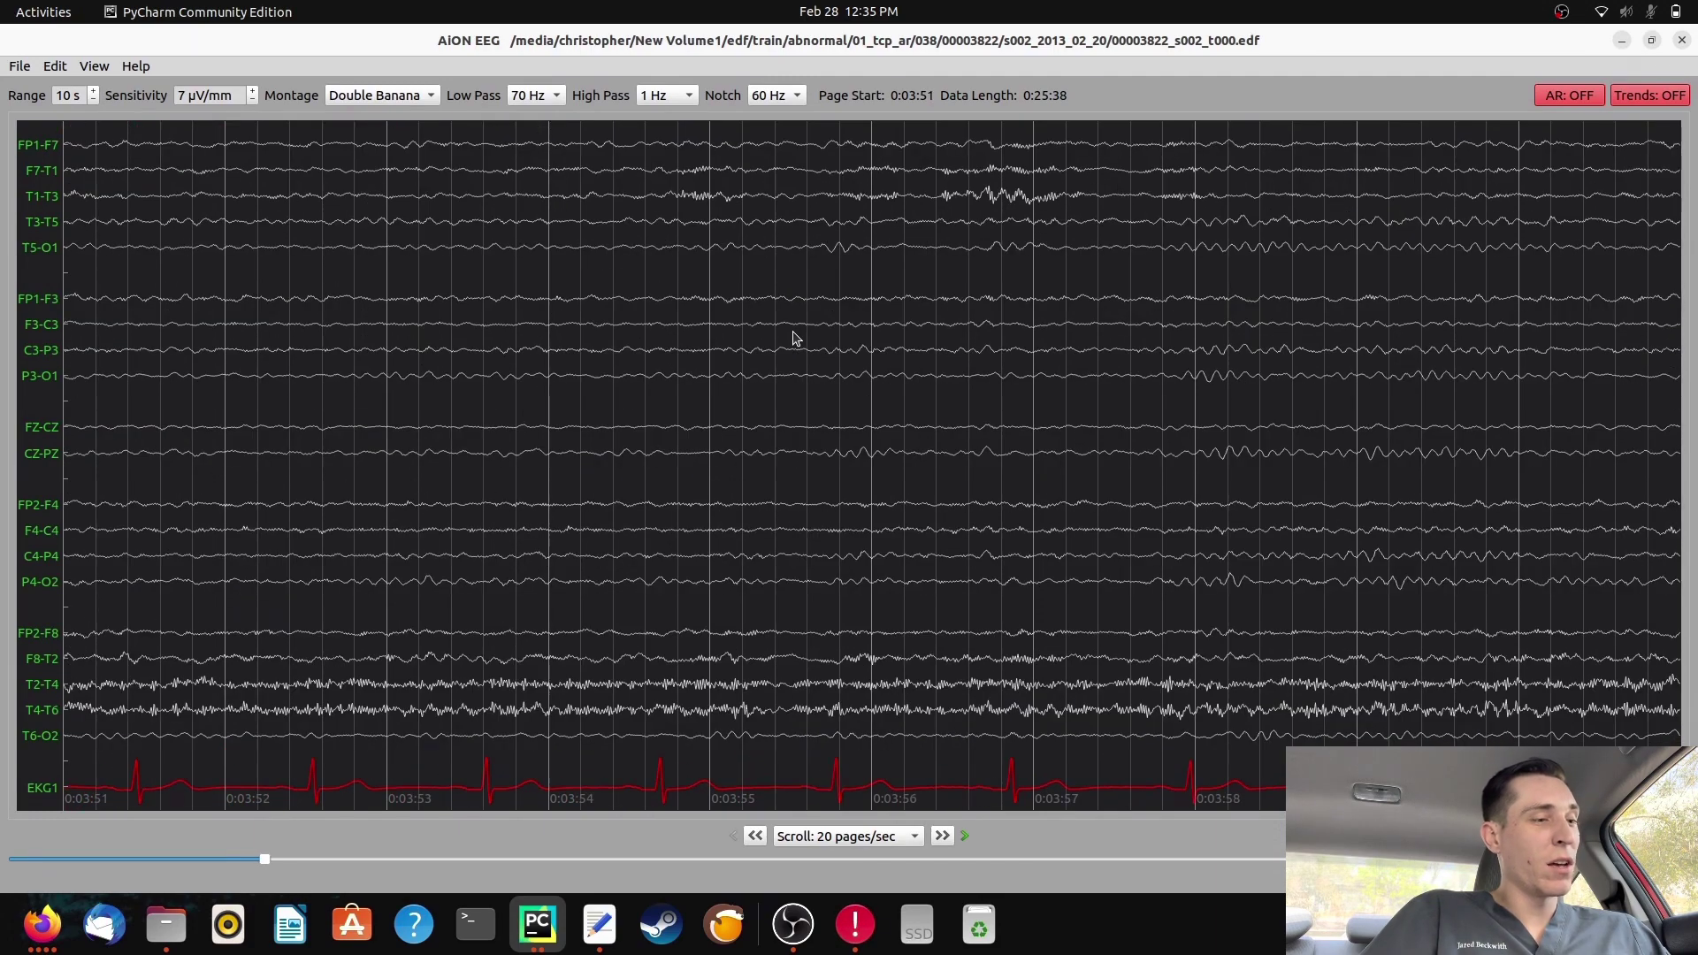
pyautogui.press('Right')
pyautogui.press('Right')
pyautogui.press('Right')
pyautogui.press('Right')
pyautogui.press('Right')
pyautogui.press('Right')
pyautogui.press('Right')
pyautogui.press('Right')
pyautogui.press('Right')
pyautogui.press('Right')
pyautogui.press('Right')
pyautogui.press('Right')
pyautogui.press('Right')
pyautogui.press('Right')
pyautogui.press('Right')
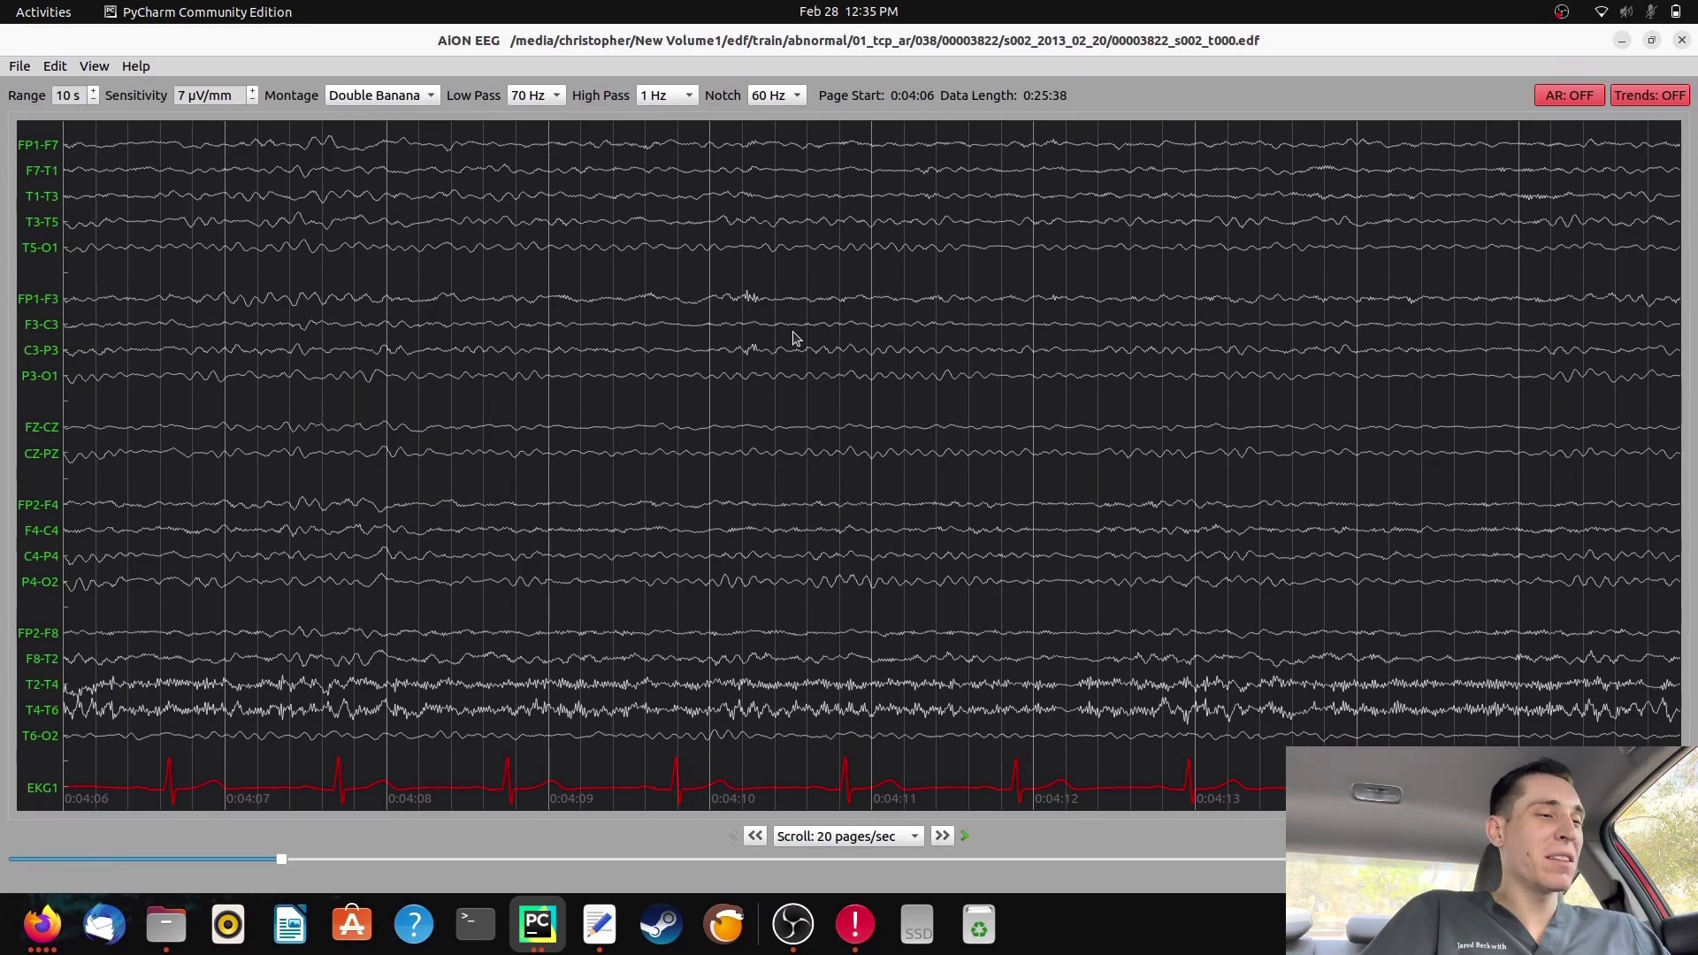
pyautogui.press('Right')
pyautogui.press('Right')
pyautogui.press('Right')
pyautogui.press('Right')
pyautogui.press('Right')
pyautogui.press('Right')
pyautogui.press('Right')
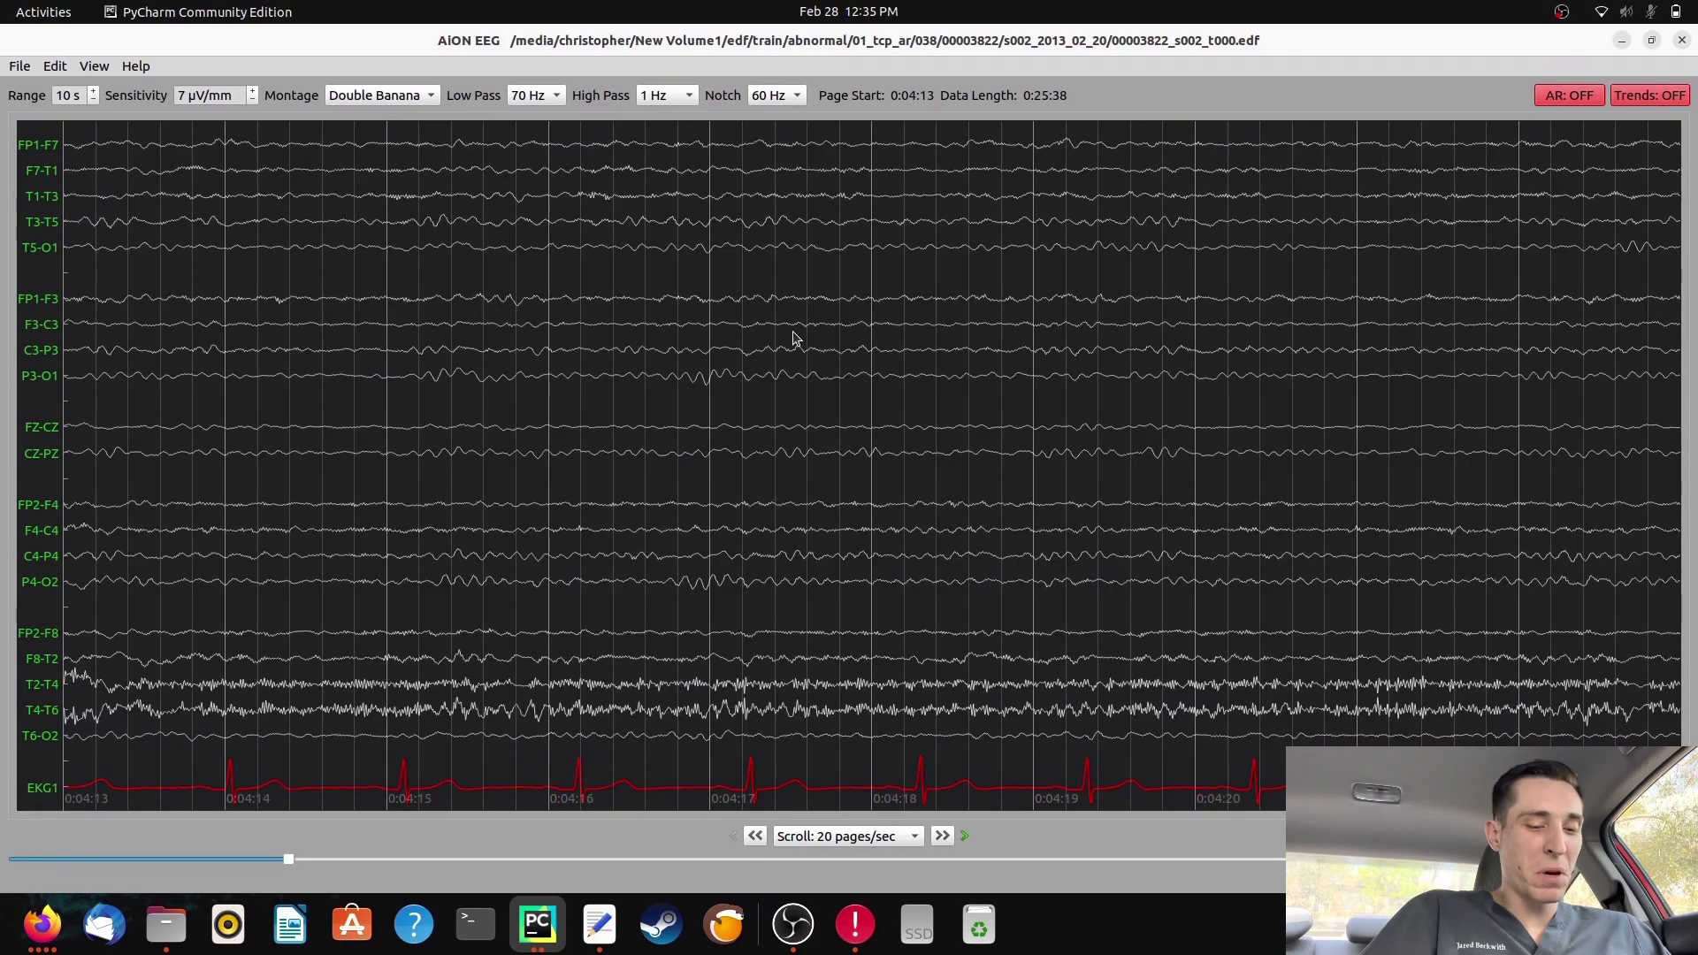
pyautogui.press('Right')
pyautogui.press('Right')
pyautogui.press('Right')
pyautogui.press('Right')
pyautogui.press('Right')
pyautogui.press('Right')
pyautogui.press('Right')
pyautogui.press('Right')
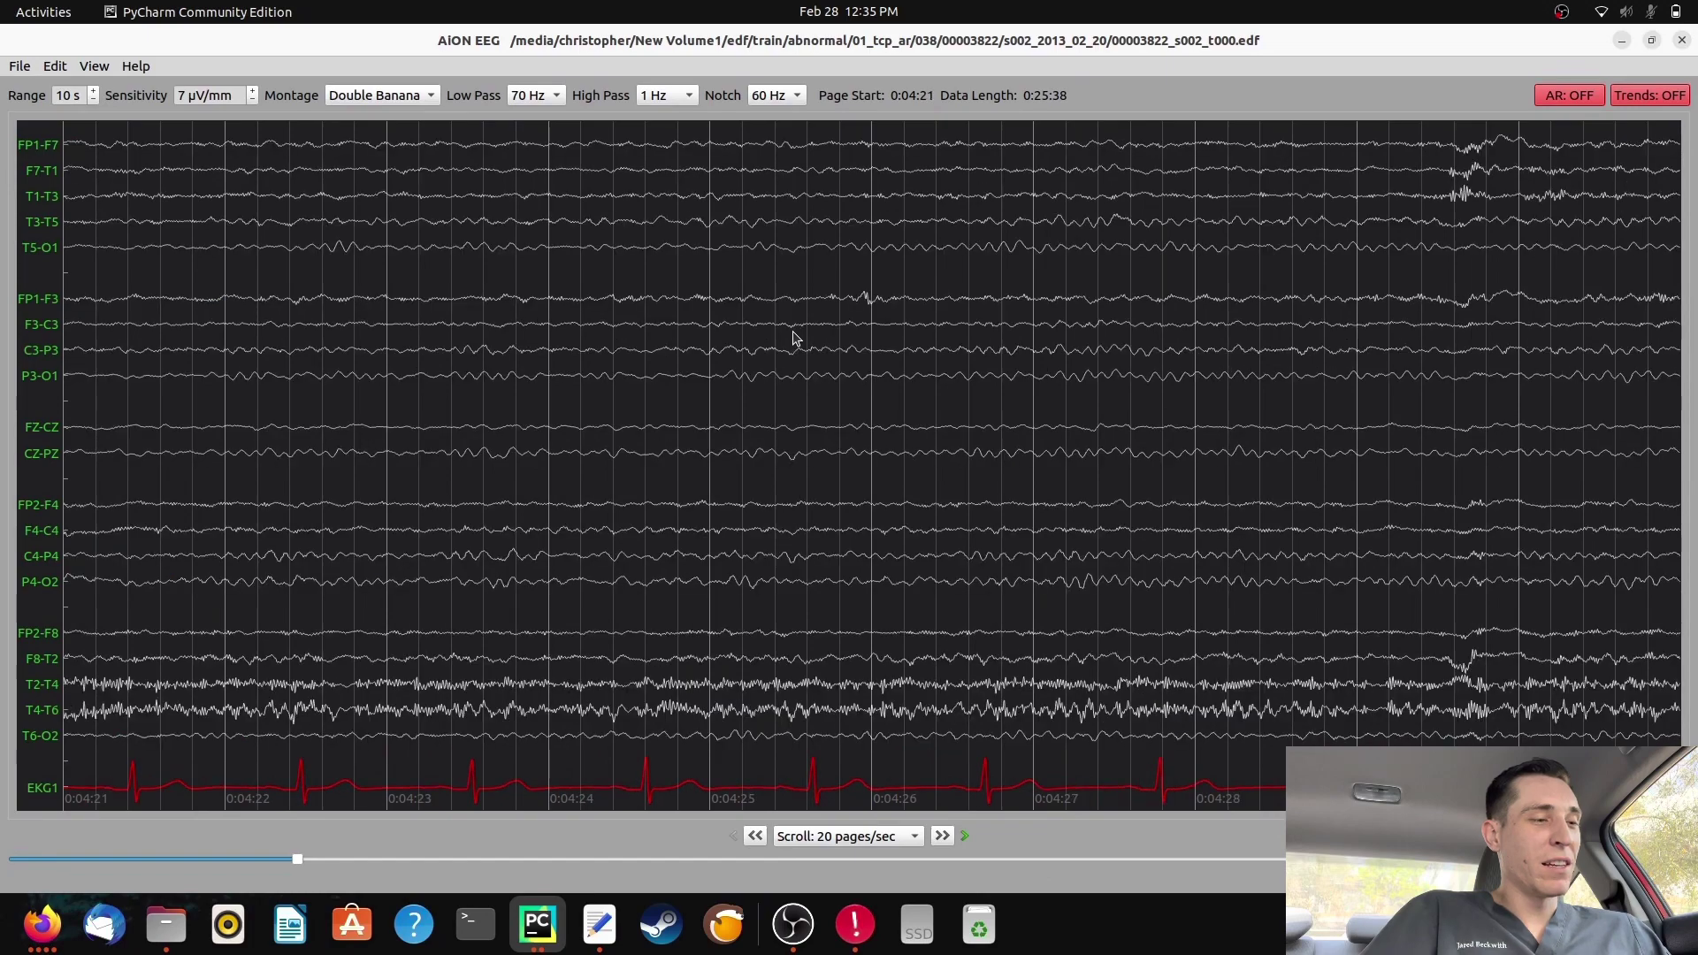
pyautogui.press('Right')
pyautogui.press('Right')
pyautogui.press('Right')
pyautogui.press('Right')
pyautogui.press('Right')
pyautogui.press('Right')
pyautogui.press('Right')
pyautogui.press('Right')
pyautogui.press('Right')
pyautogui.press('Right')
pyautogui.press('Right')
pyautogui.press('Right')
pyautogui.press('Right')
pyautogui.press('Right')
pyautogui.press('Right')
pyautogui.press('Right')
pyautogui.press('Right')
pyautogui.press('Right')
pyautogui.press('Right')
pyautogui.press('Right')
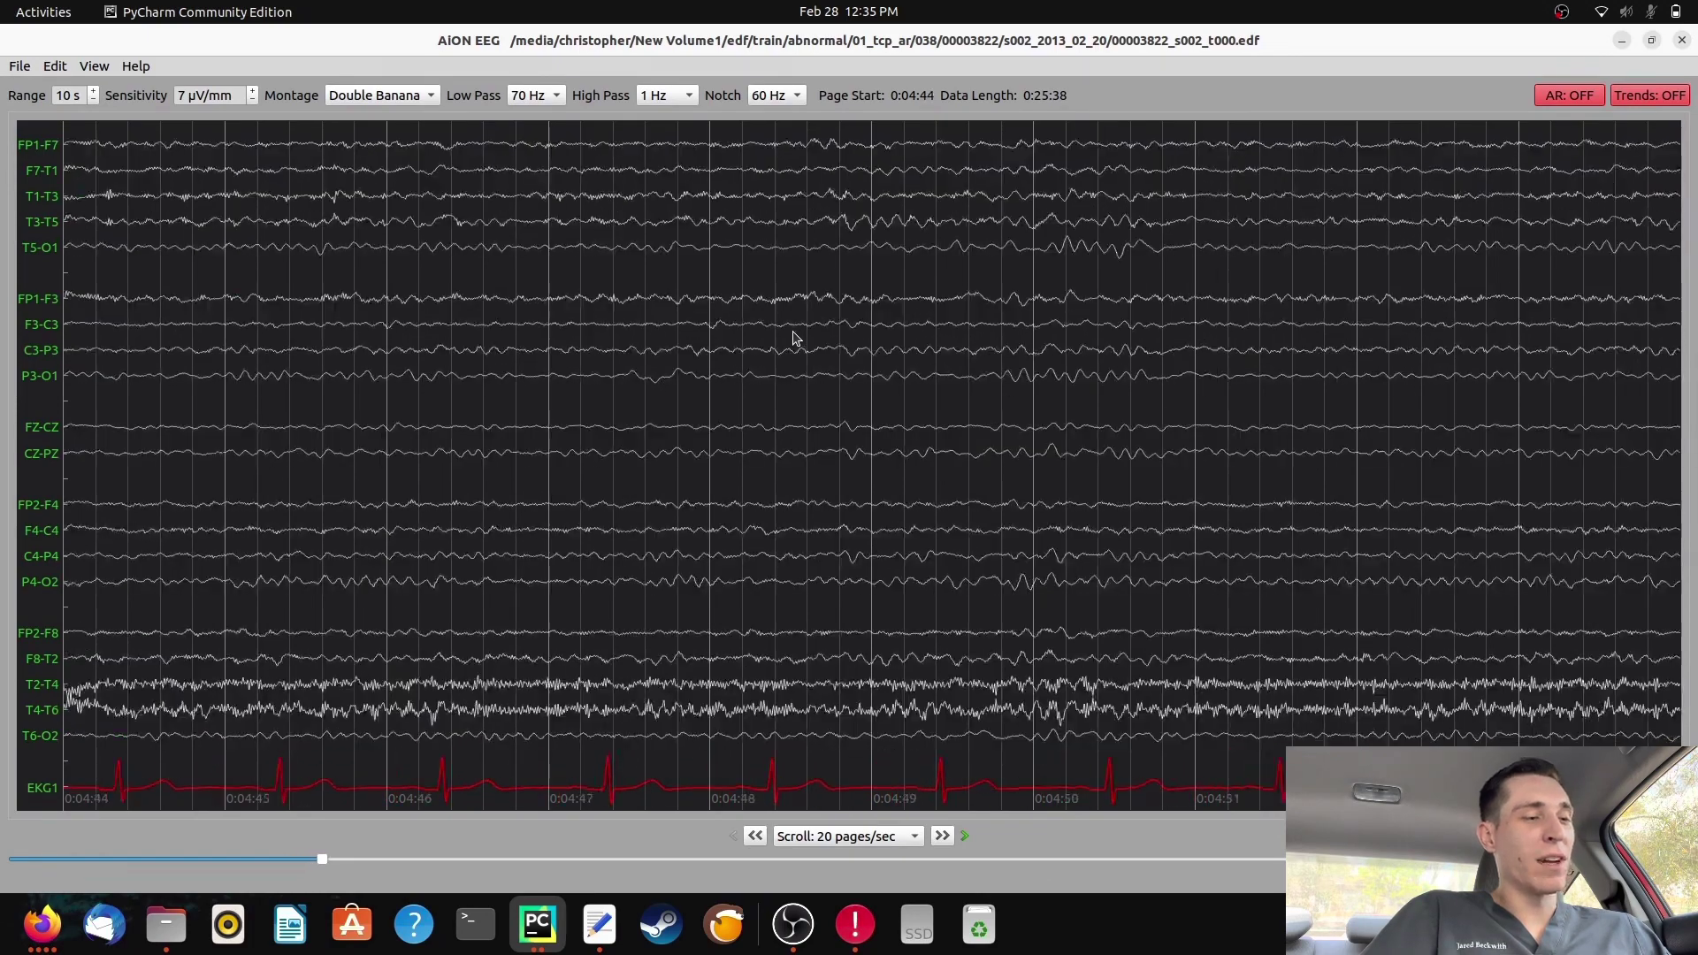
pyautogui.press('Right')
pyautogui.press('Right')
pyautogui.press('Right')
pyautogui.press('Right')
pyautogui.press('Right')
pyautogui.press('Right')
pyautogui.press('Right')
pyautogui.press('Right')
pyautogui.press('Right')
pyautogui.press('Right')
pyautogui.press('Right')
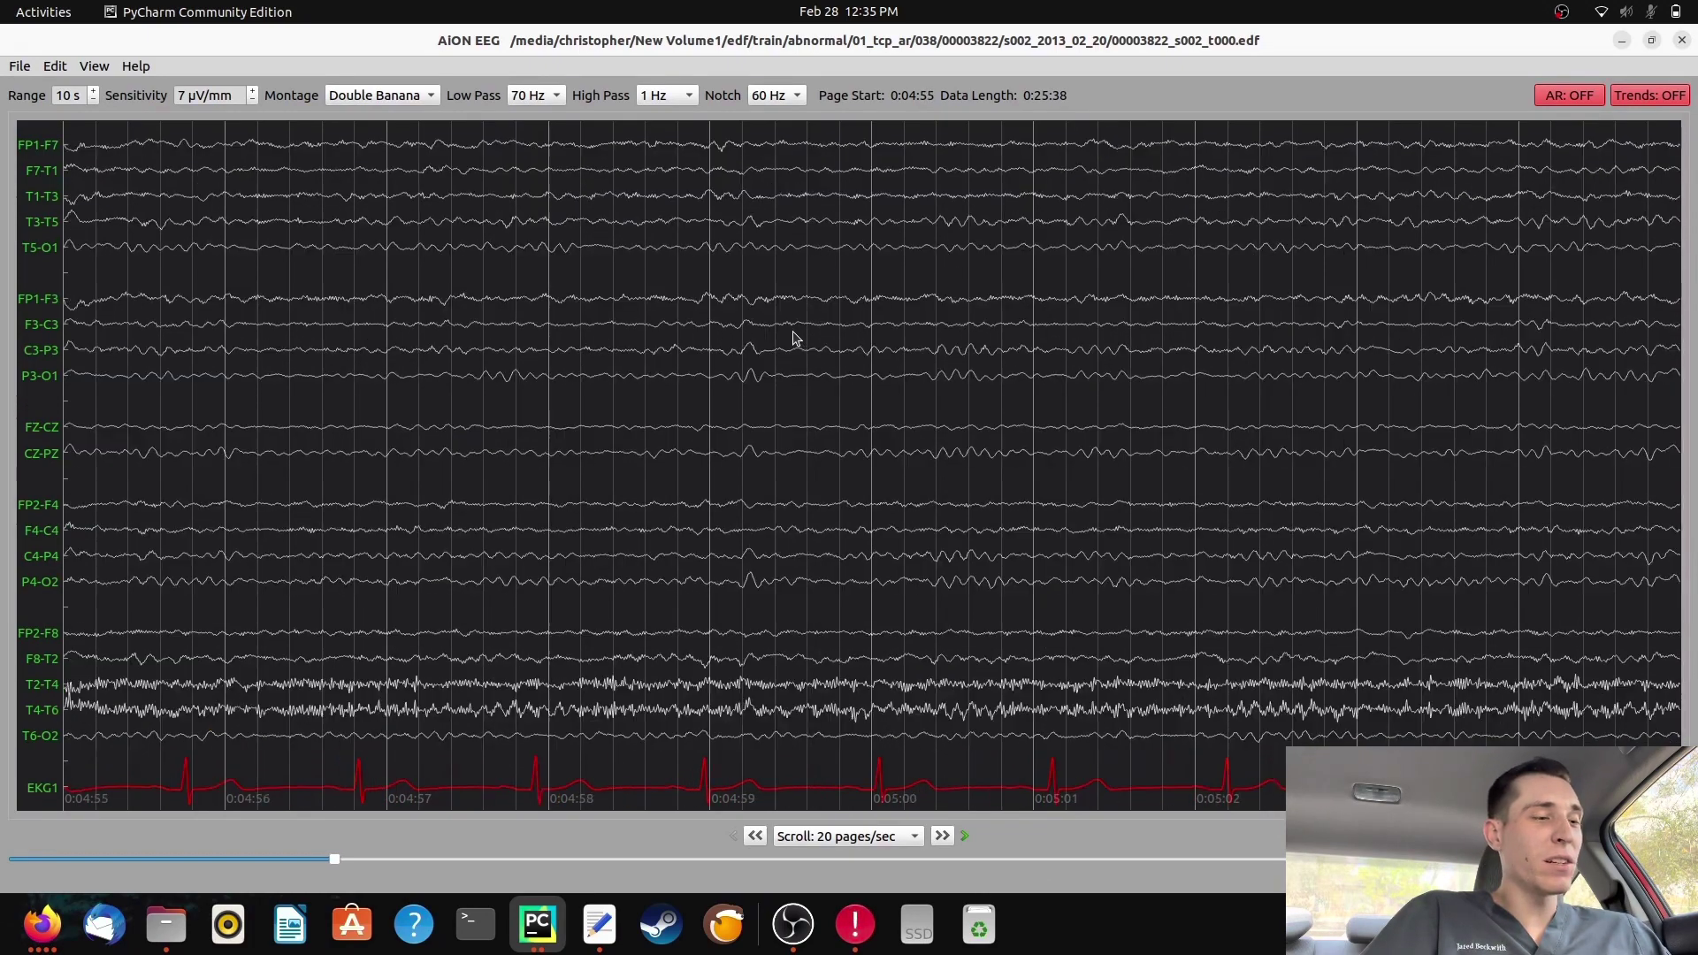
pyautogui.press('Right')
pyautogui.press('Right')
pyautogui.press('Right')
pyautogui.press('Right')
pyautogui.press('Right')
pyautogui.press('Right')
pyautogui.press('Right')
pyautogui.press('Right')
pyautogui.press('Right')
pyautogui.press('Right')
pyautogui.press('Right')
pyautogui.press('Right')
pyautogui.press('Right')
pyautogui.press('Right')
pyautogui.press('Right')
pyautogui.press('Right')
pyautogui.press('Right')
pyautogui.press('Right')
pyautogui.press('Right')
pyautogui.press('Right')
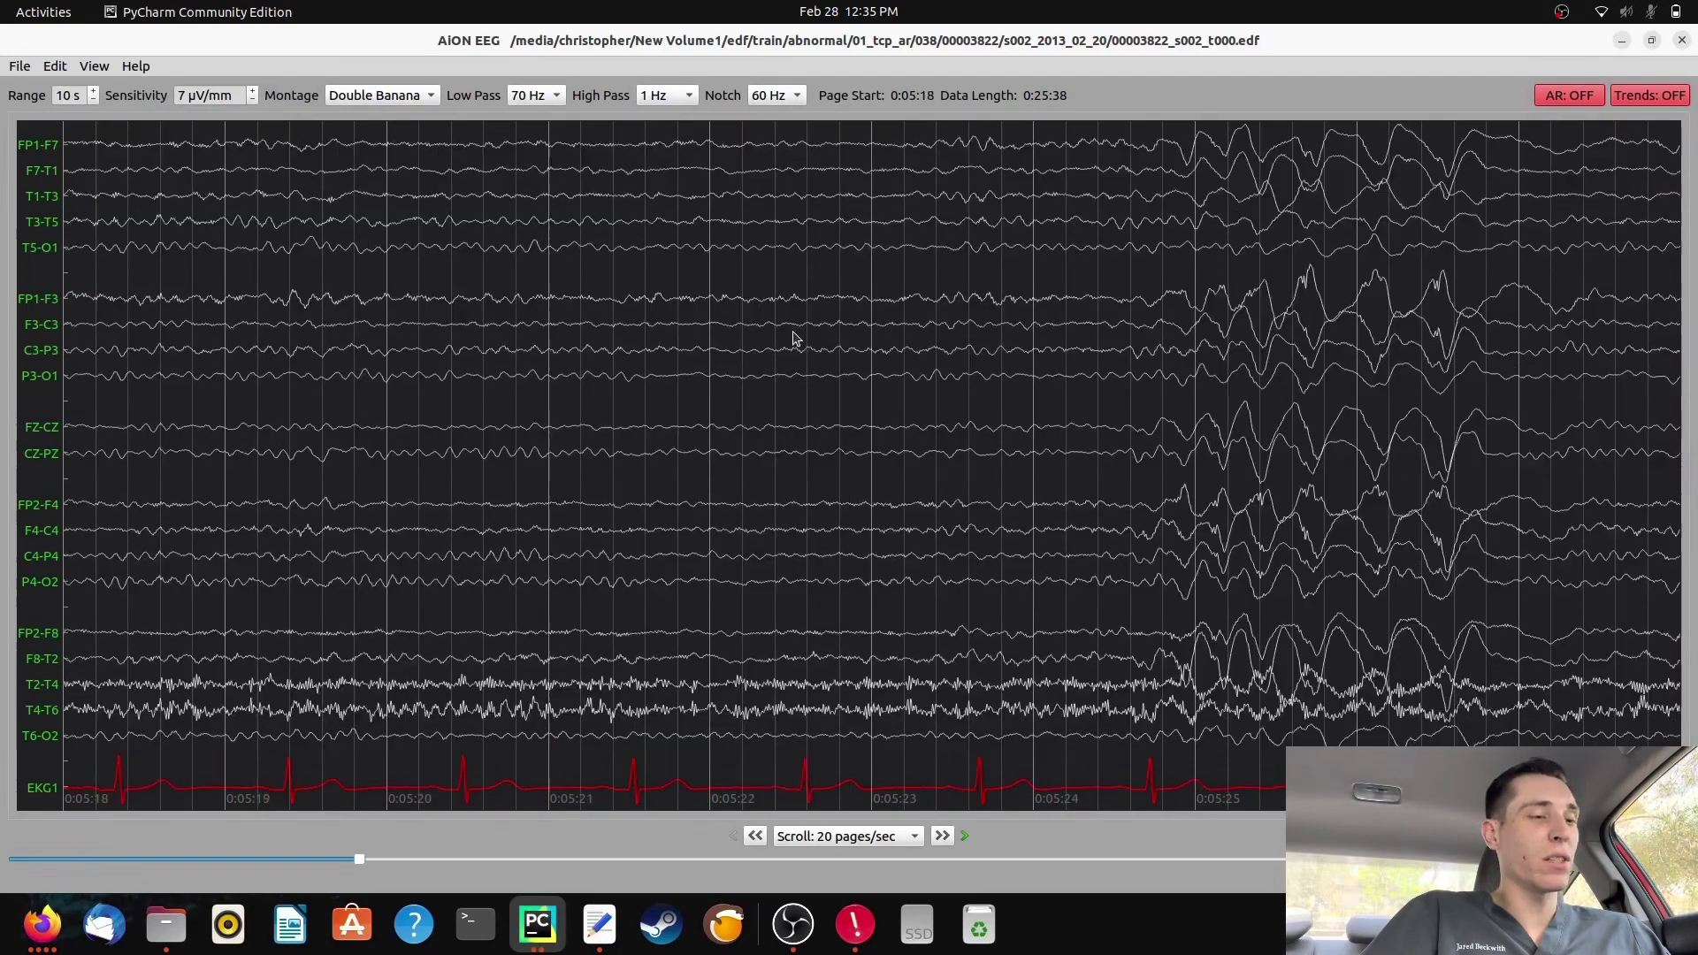
pyautogui.press('Right')
pyautogui.press('Right')
pyautogui.press('Right')
pyautogui.press('Right')
pyautogui.press('Right')
pyautogui.press('Right')
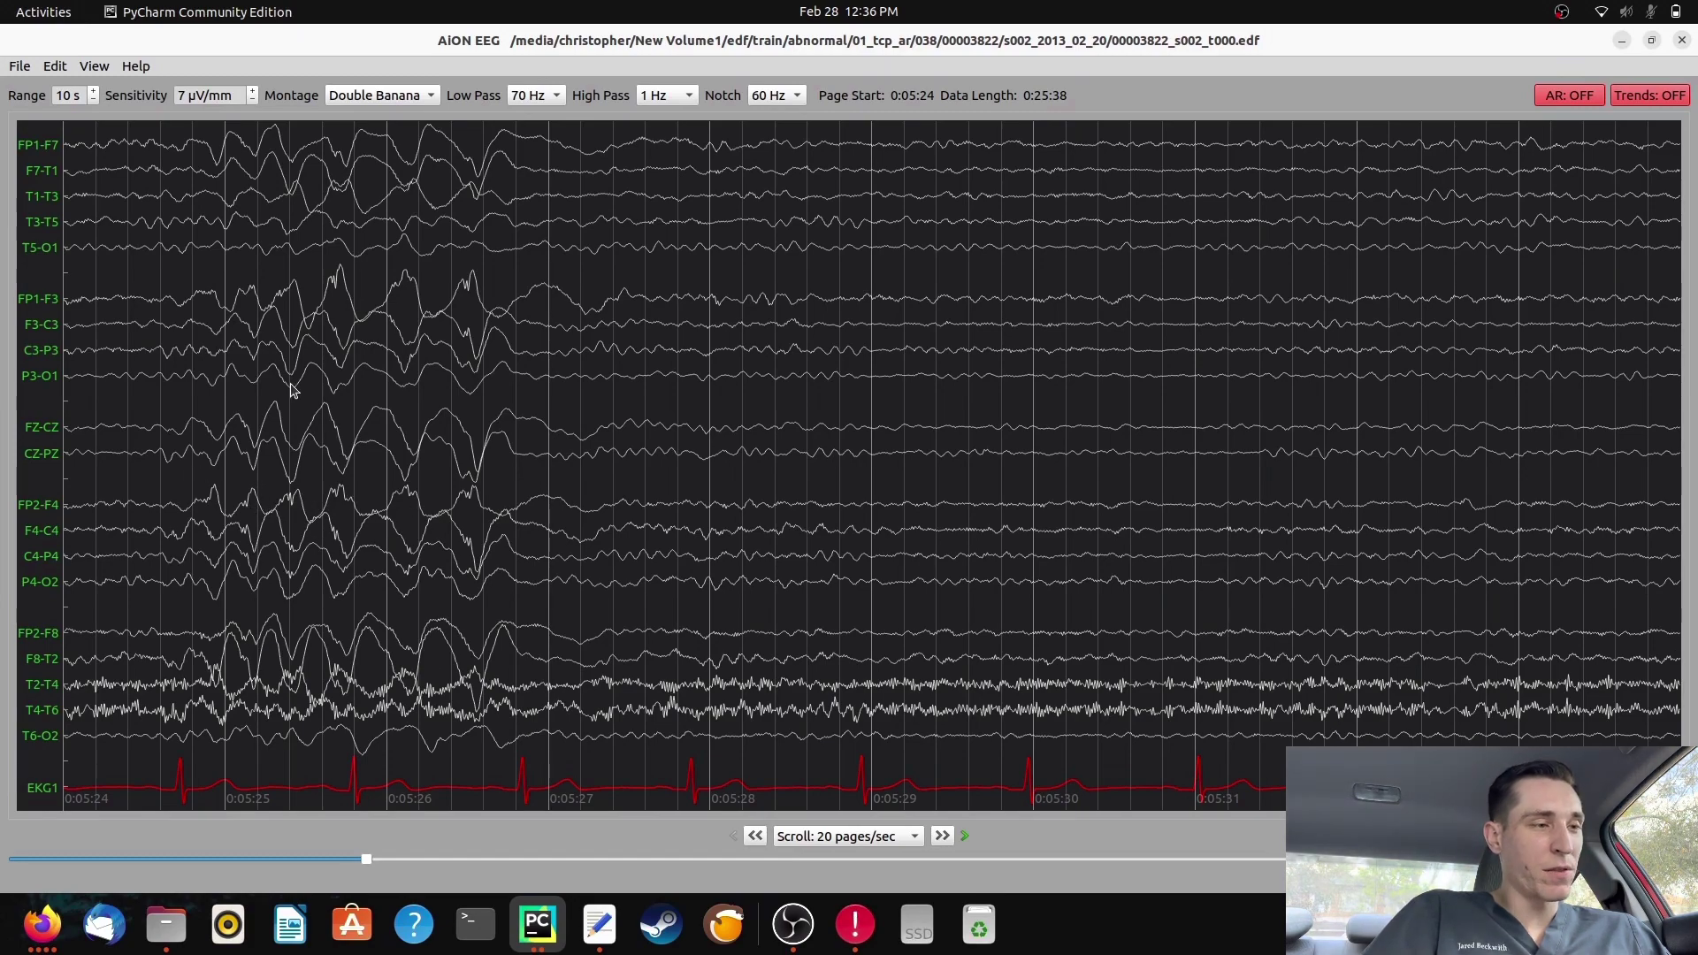
# Examine the tracing after 0:05:24 and return to the high-amplitude burst near 0:06:54
pyautogui.scroll(-3, 292, 389)
pyautogui.scroll(-20, 291, 390)
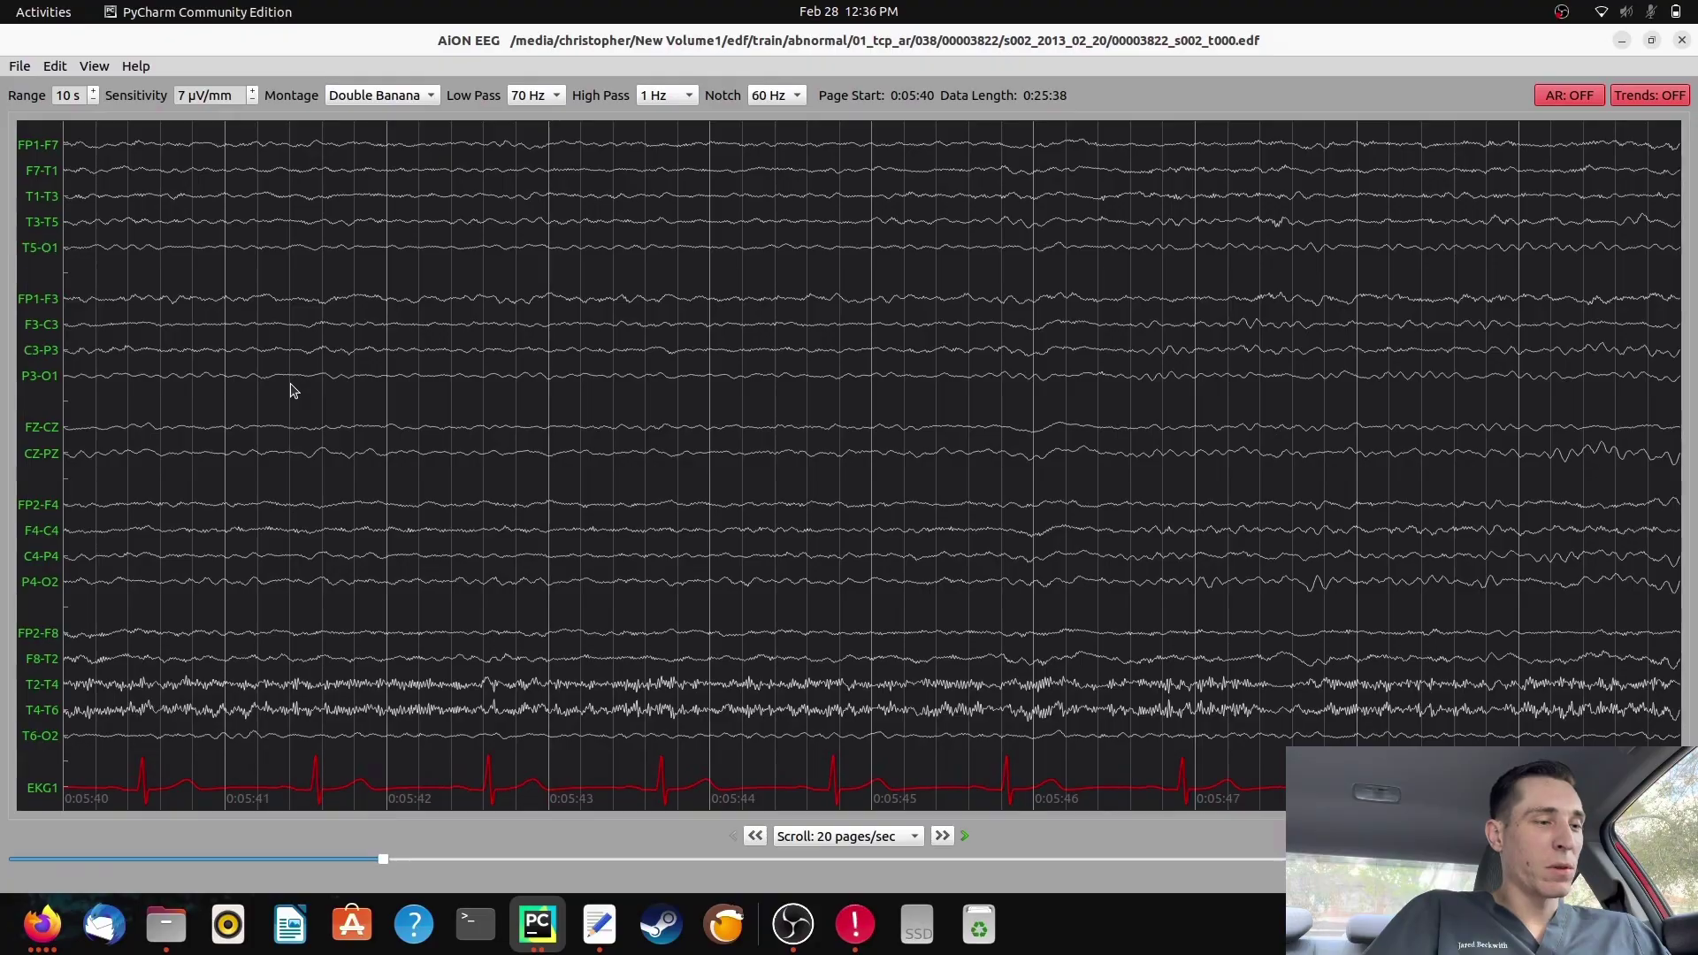
pyautogui.scroll(-20, 292, 389)
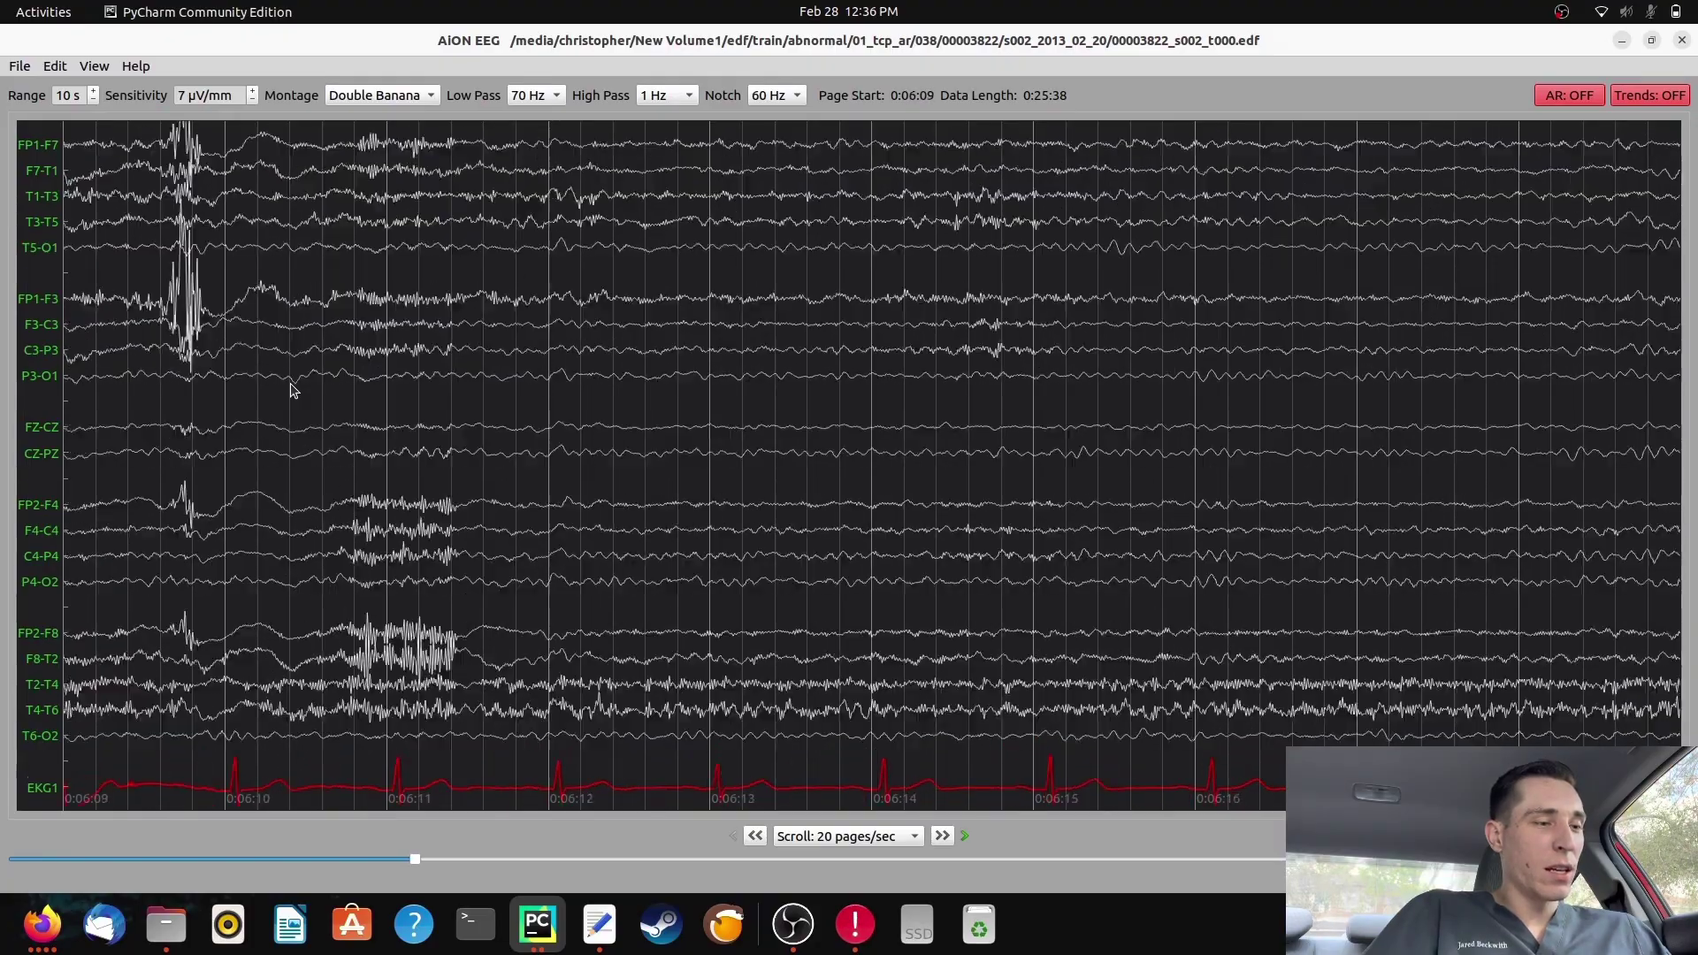
pyautogui.scroll(-20, 292, 389)
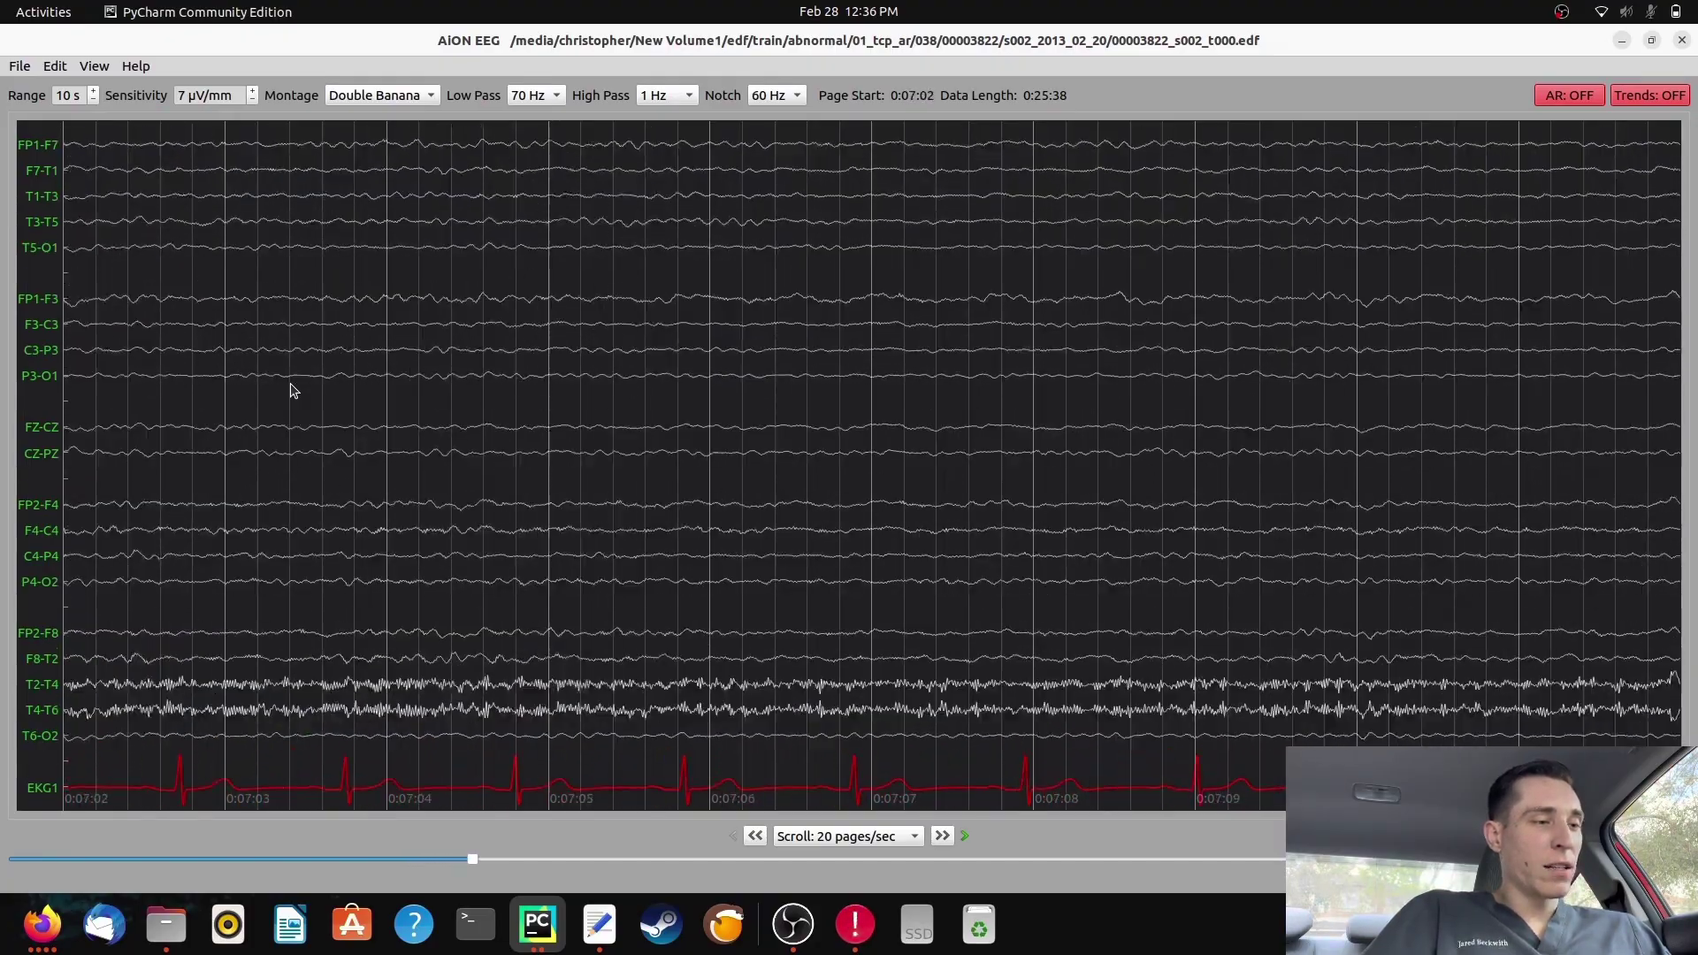
pyautogui.scroll(3, 292, 389)
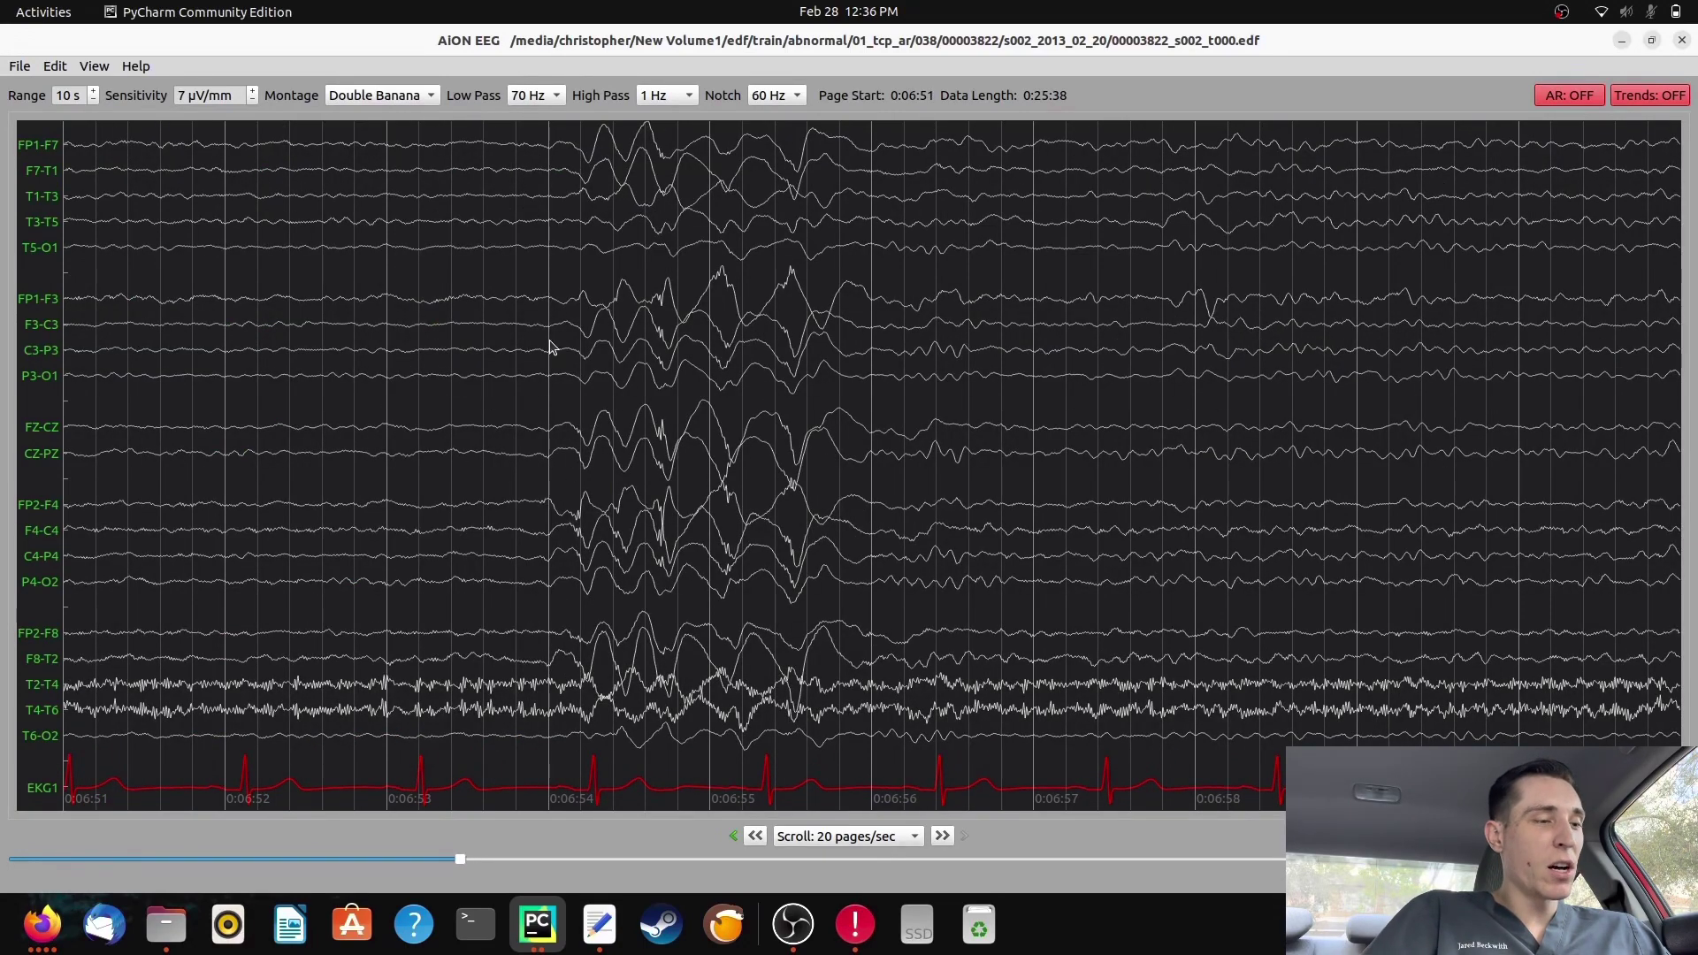
# Examine the bursts near 0:07:23 and 0:07:45 and the tracing that follows up to about 0:08:38
pyautogui.scroll(-20, 549, 345)
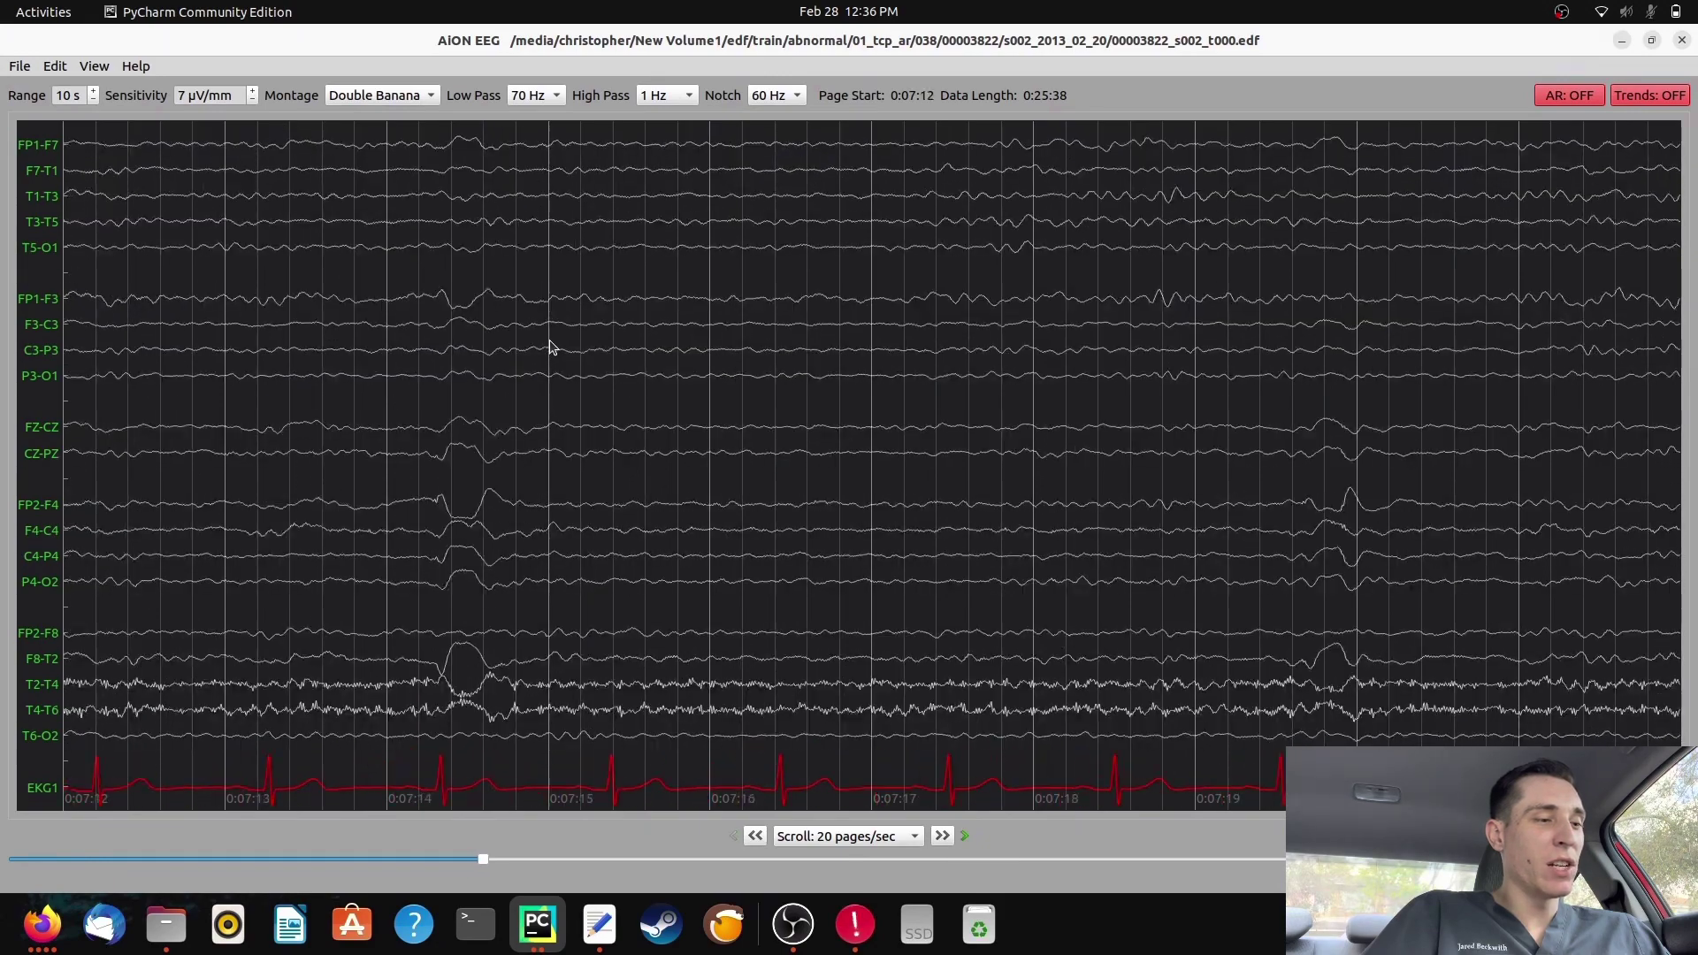
pyautogui.scroll(-7, 549, 345)
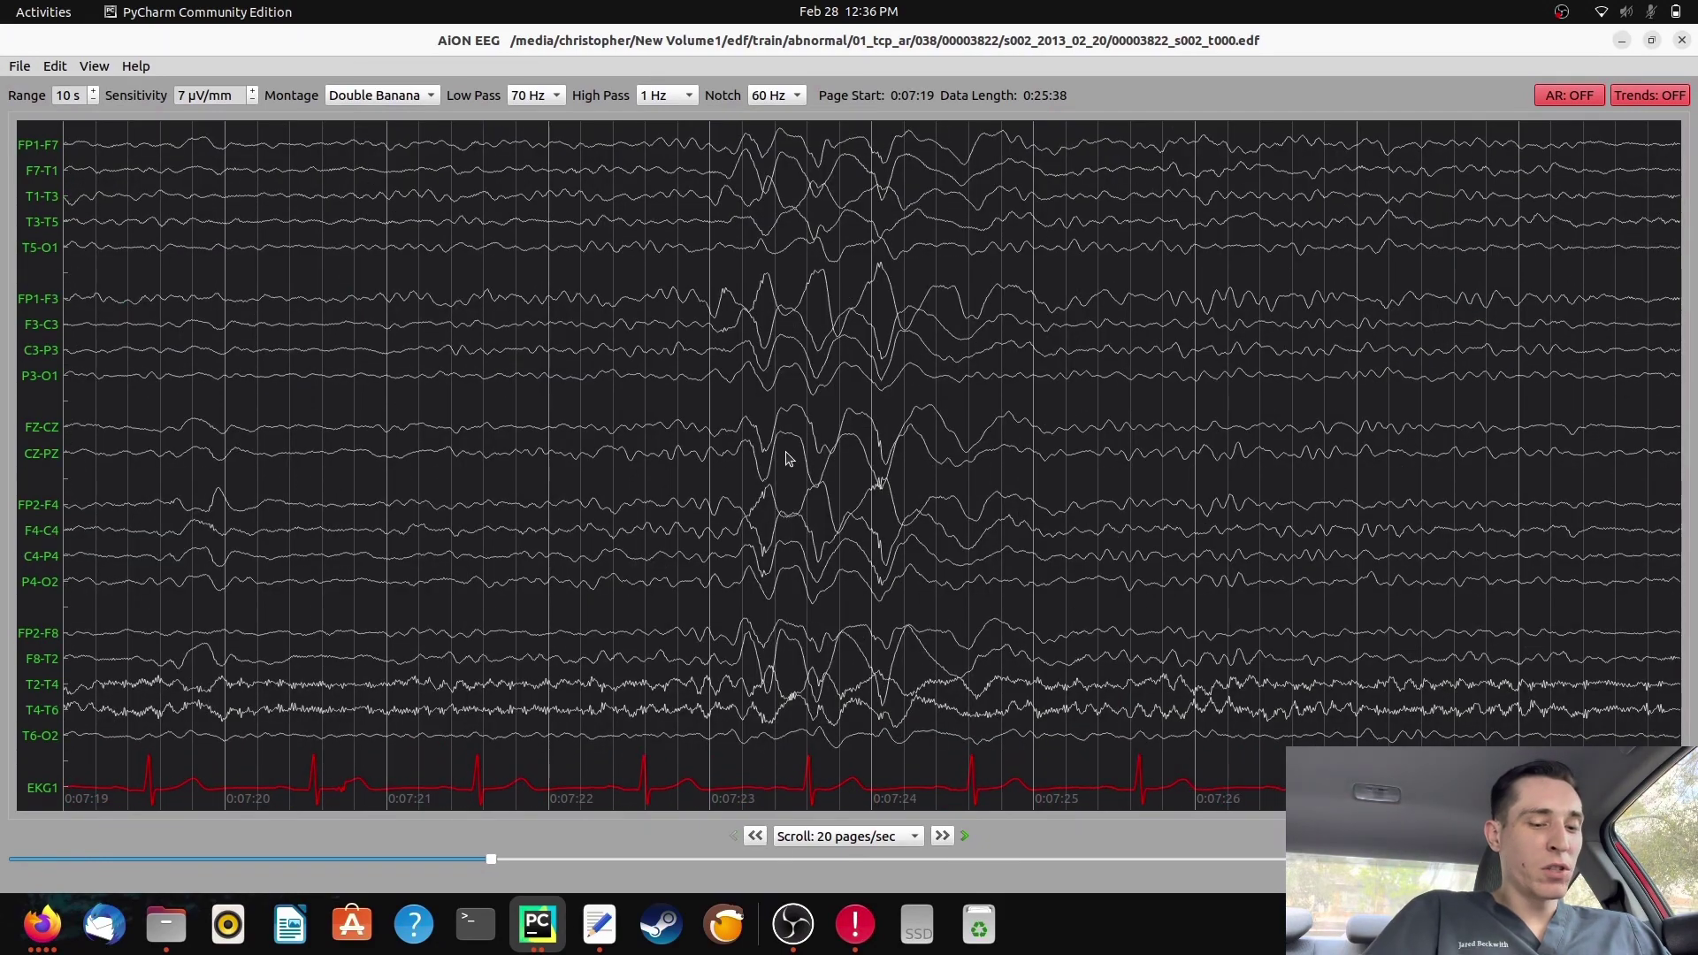
pyautogui.scroll(-20, 789, 458)
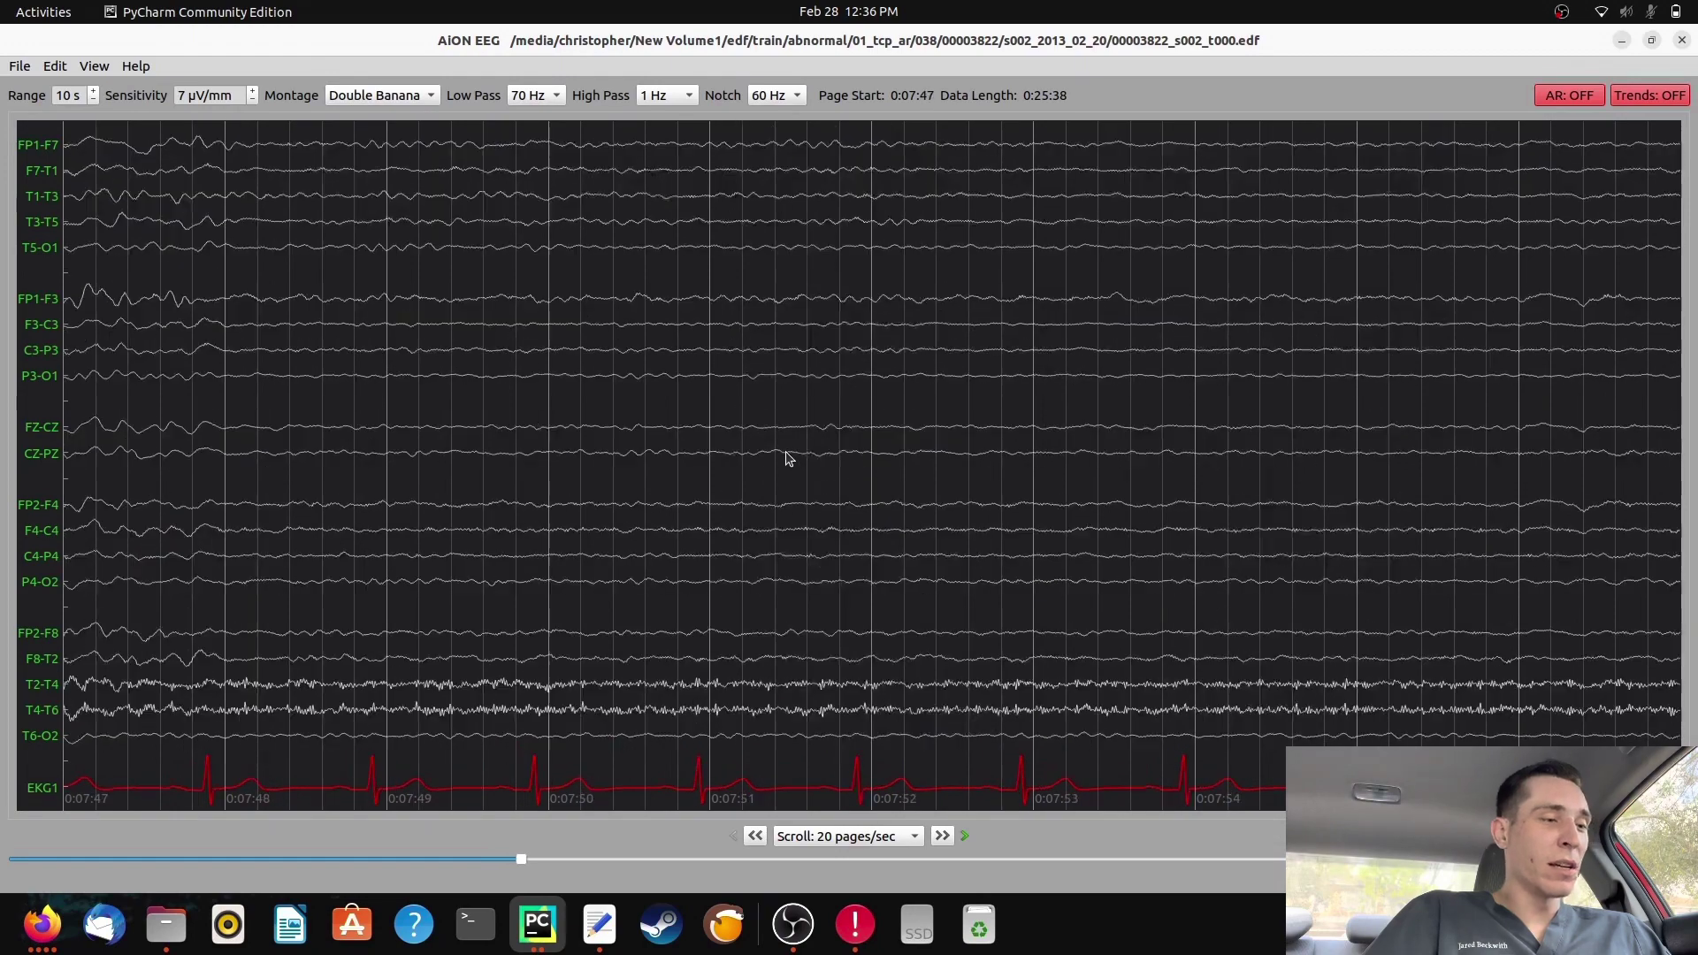
pyautogui.scroll(5, 789, 458)
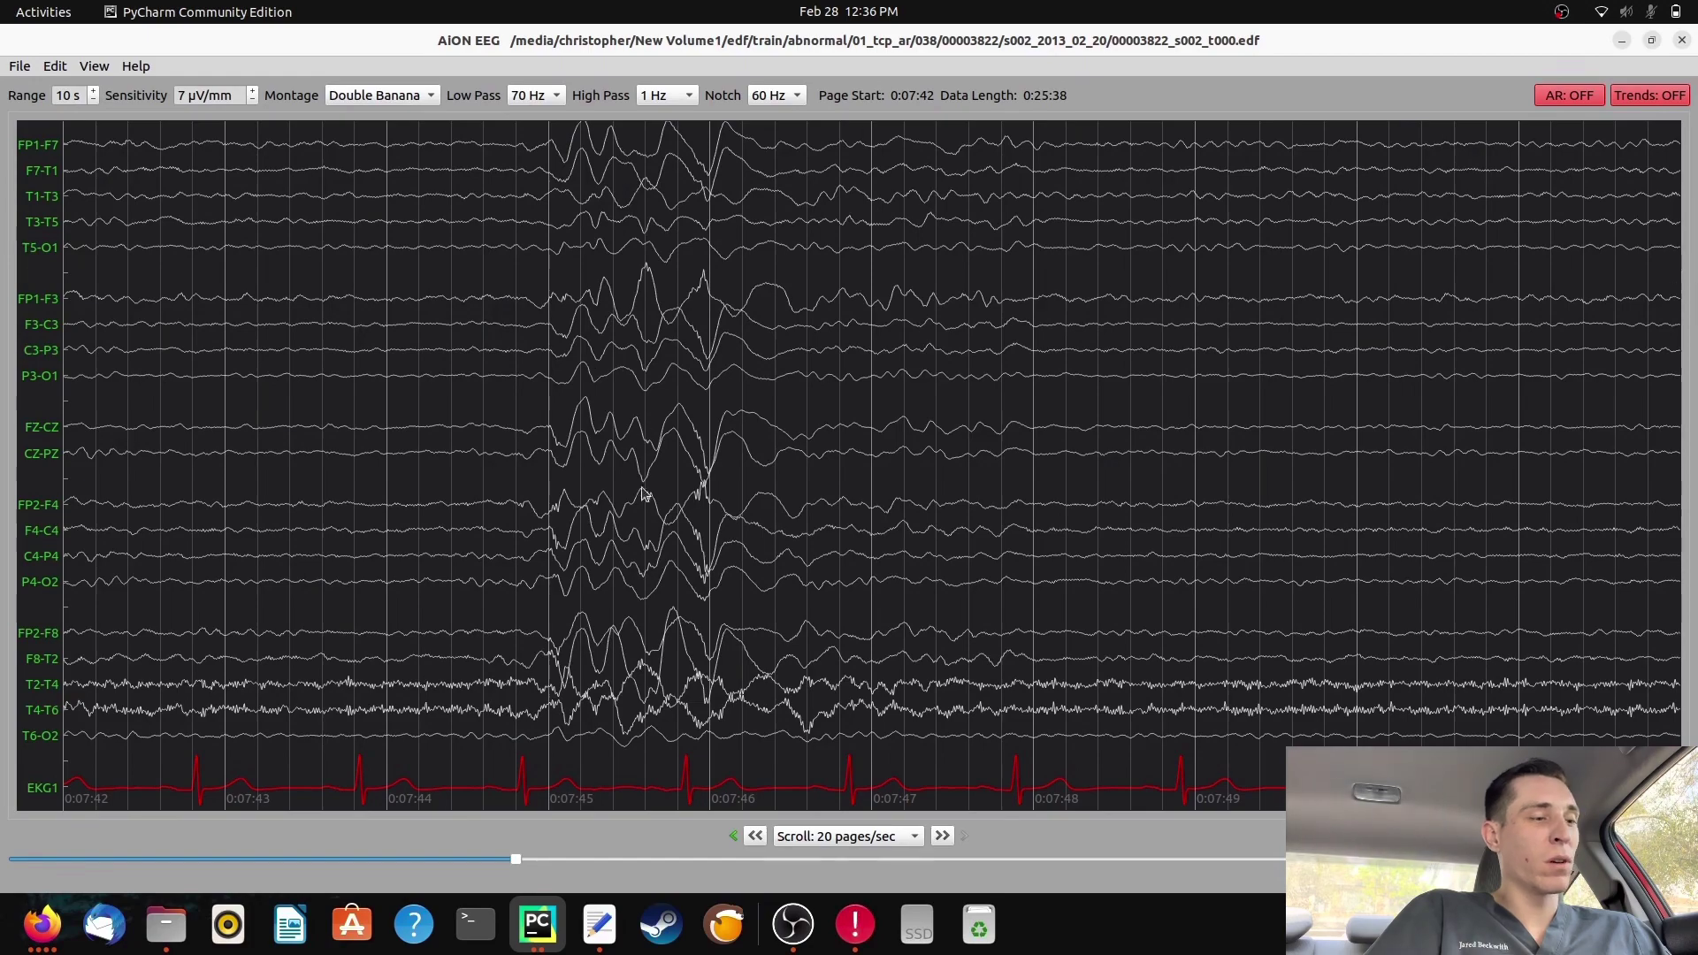
pyautogui.press('Right')
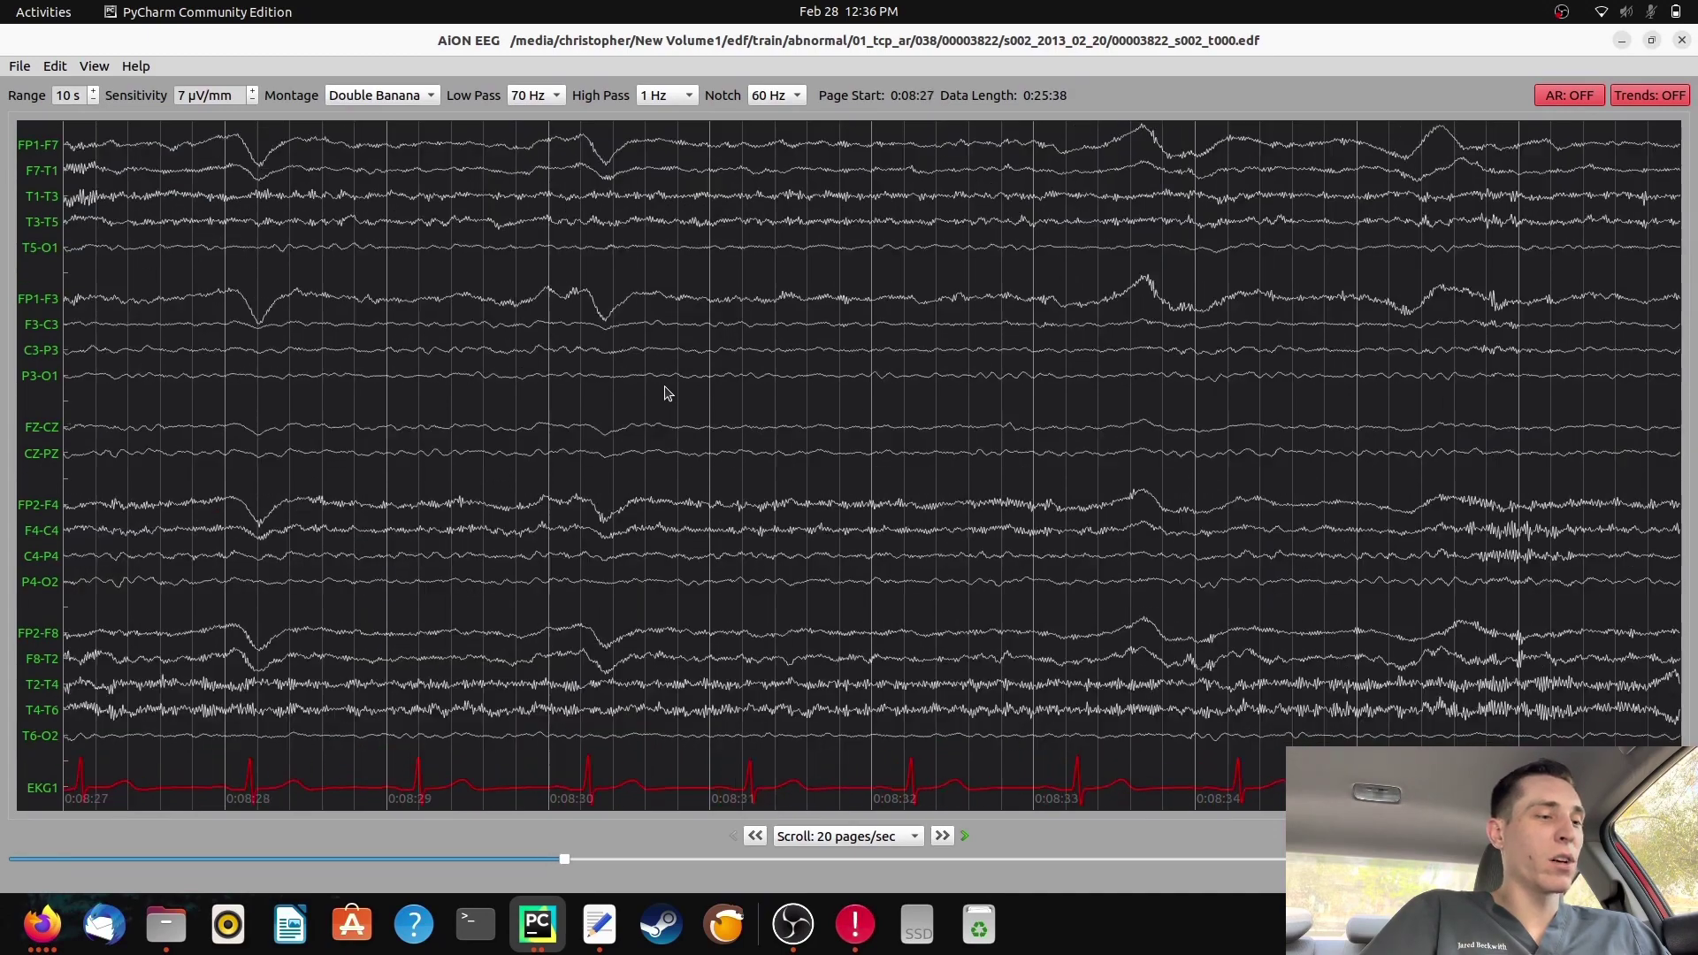
pyautogui.scroll(-1, 668, 394)
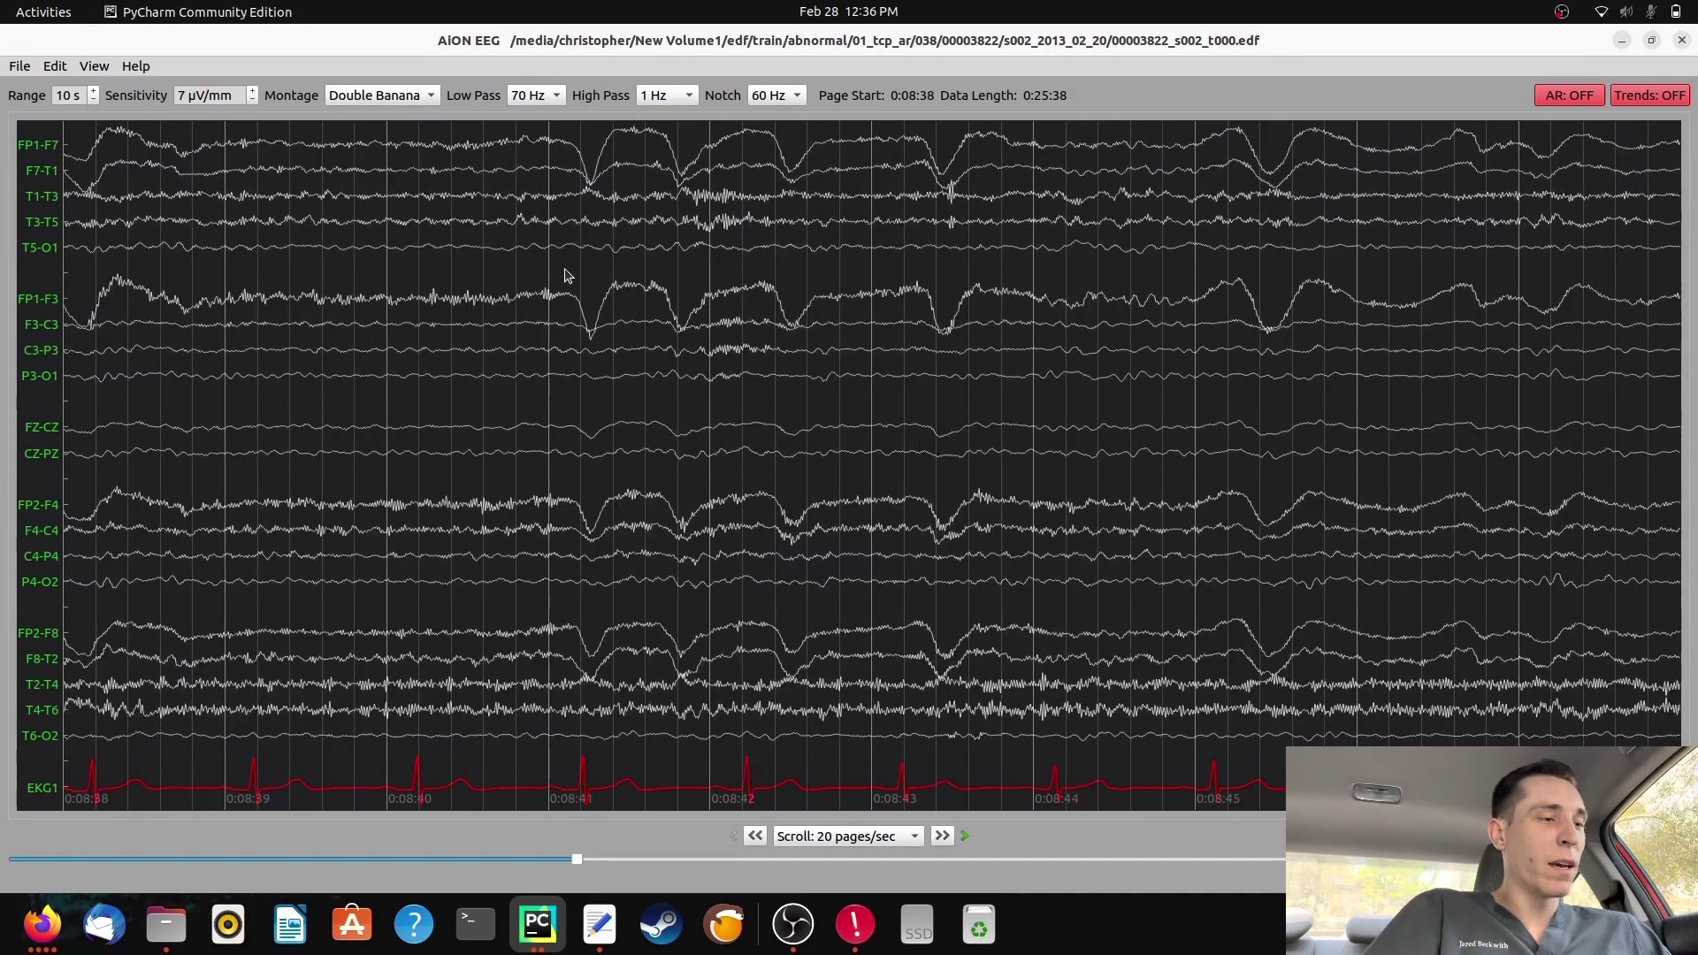
# Examine the recording from 0:08:38 onward, including the stretches near 0:10:25 and 0:13:14, up to the high-amplitude burst near 0:13:25
pyautogui.scroll(-5, 705, 283)
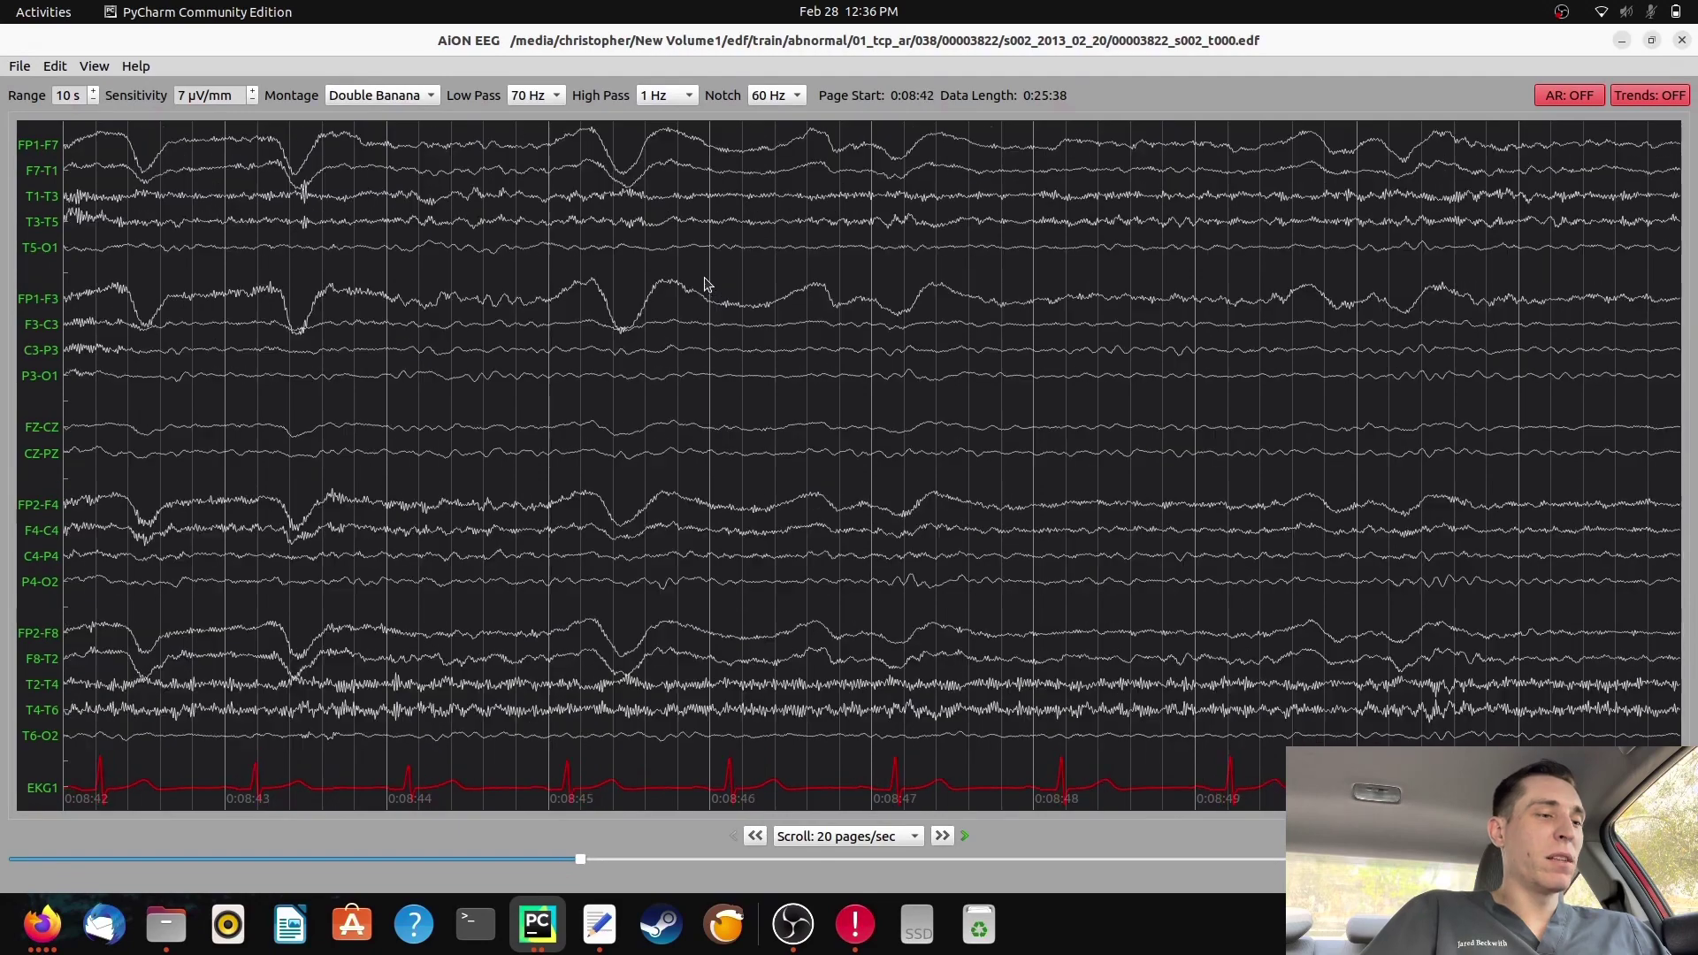
pyautogui.scroll(-4, 705, 283)
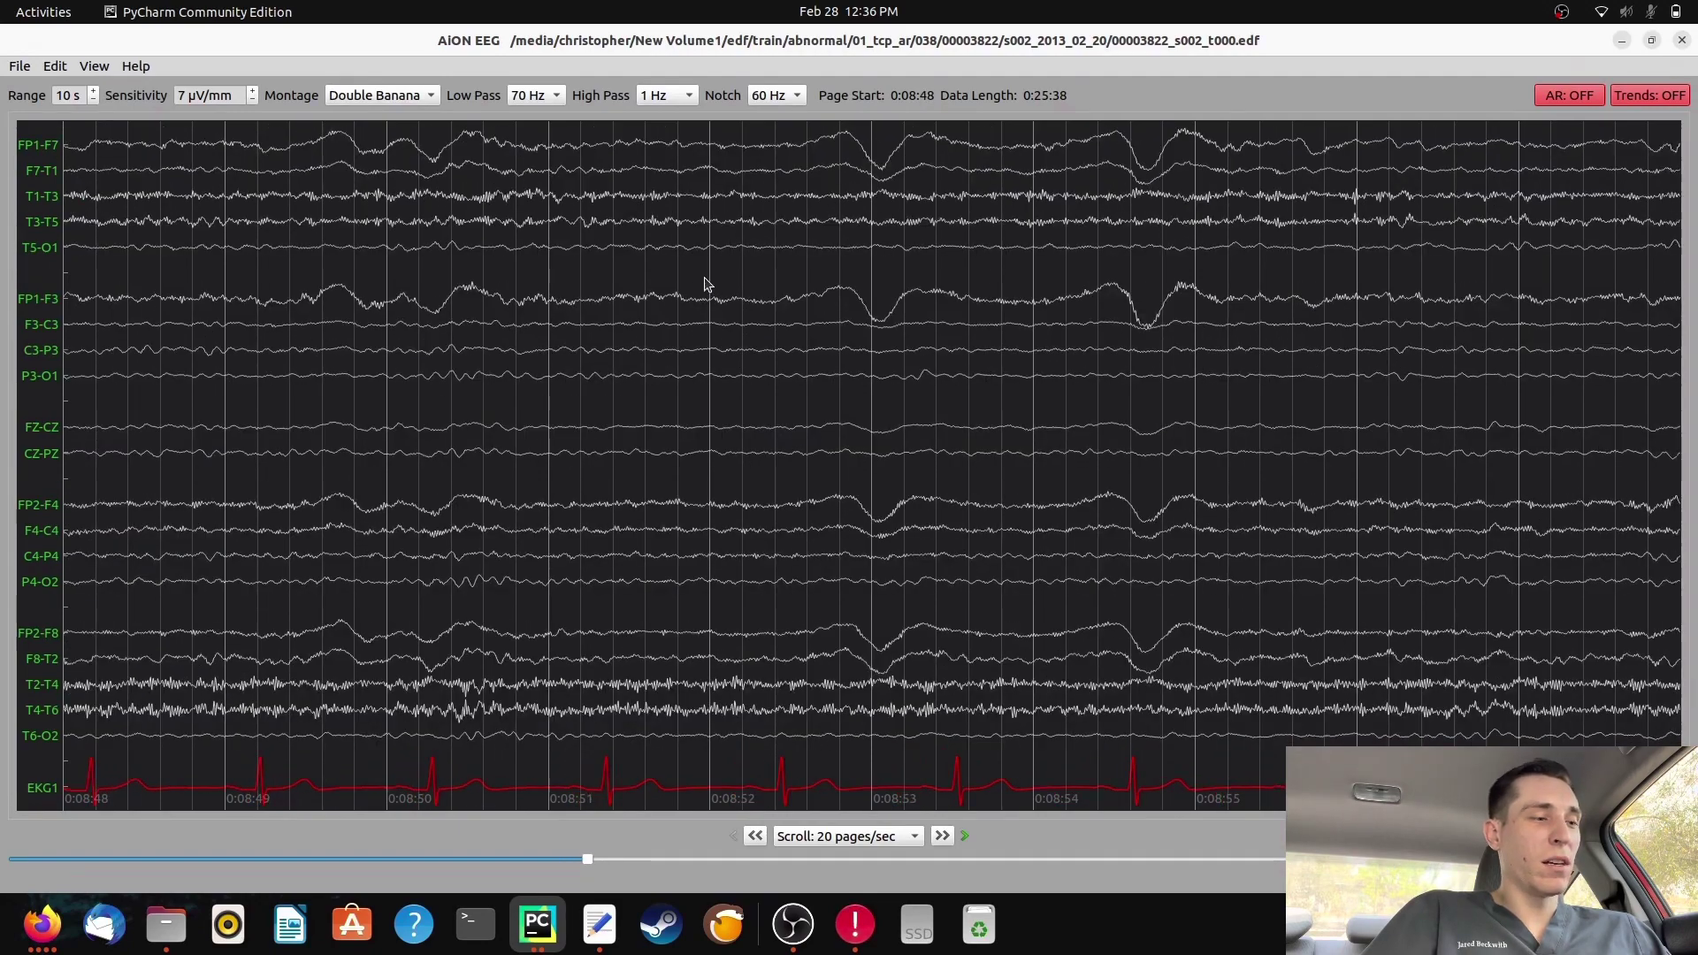
pyautogui.scroll(-5, 704, 282)
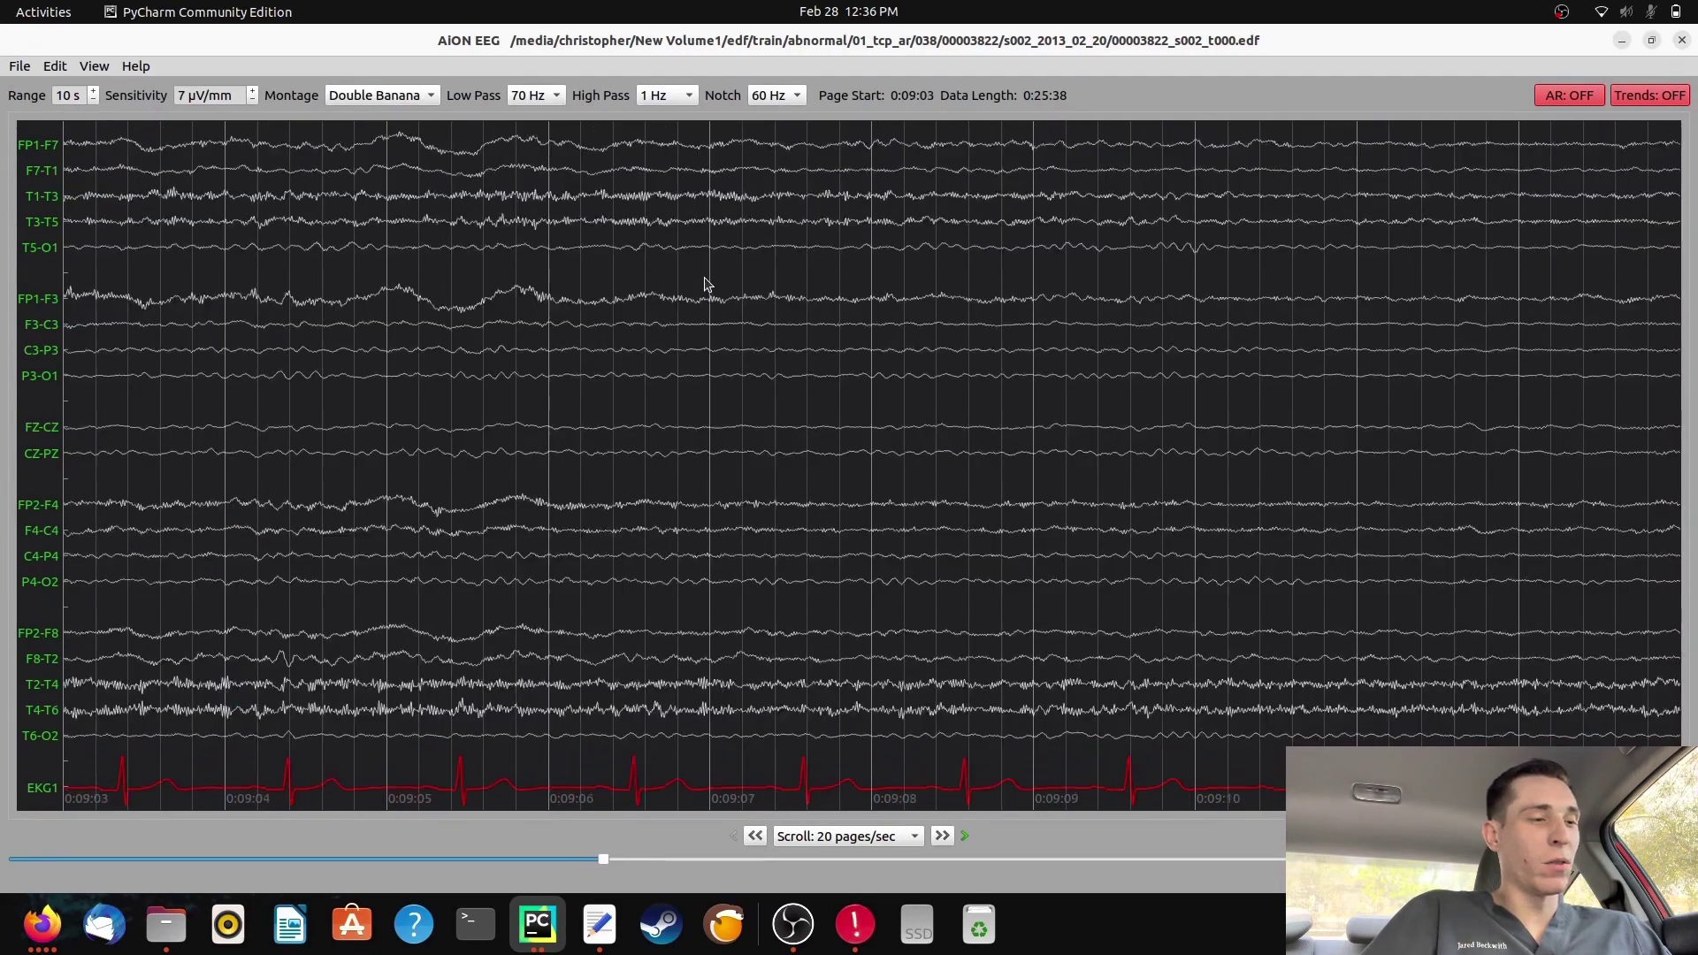
pyautogui.scroll(2, 704, 283)
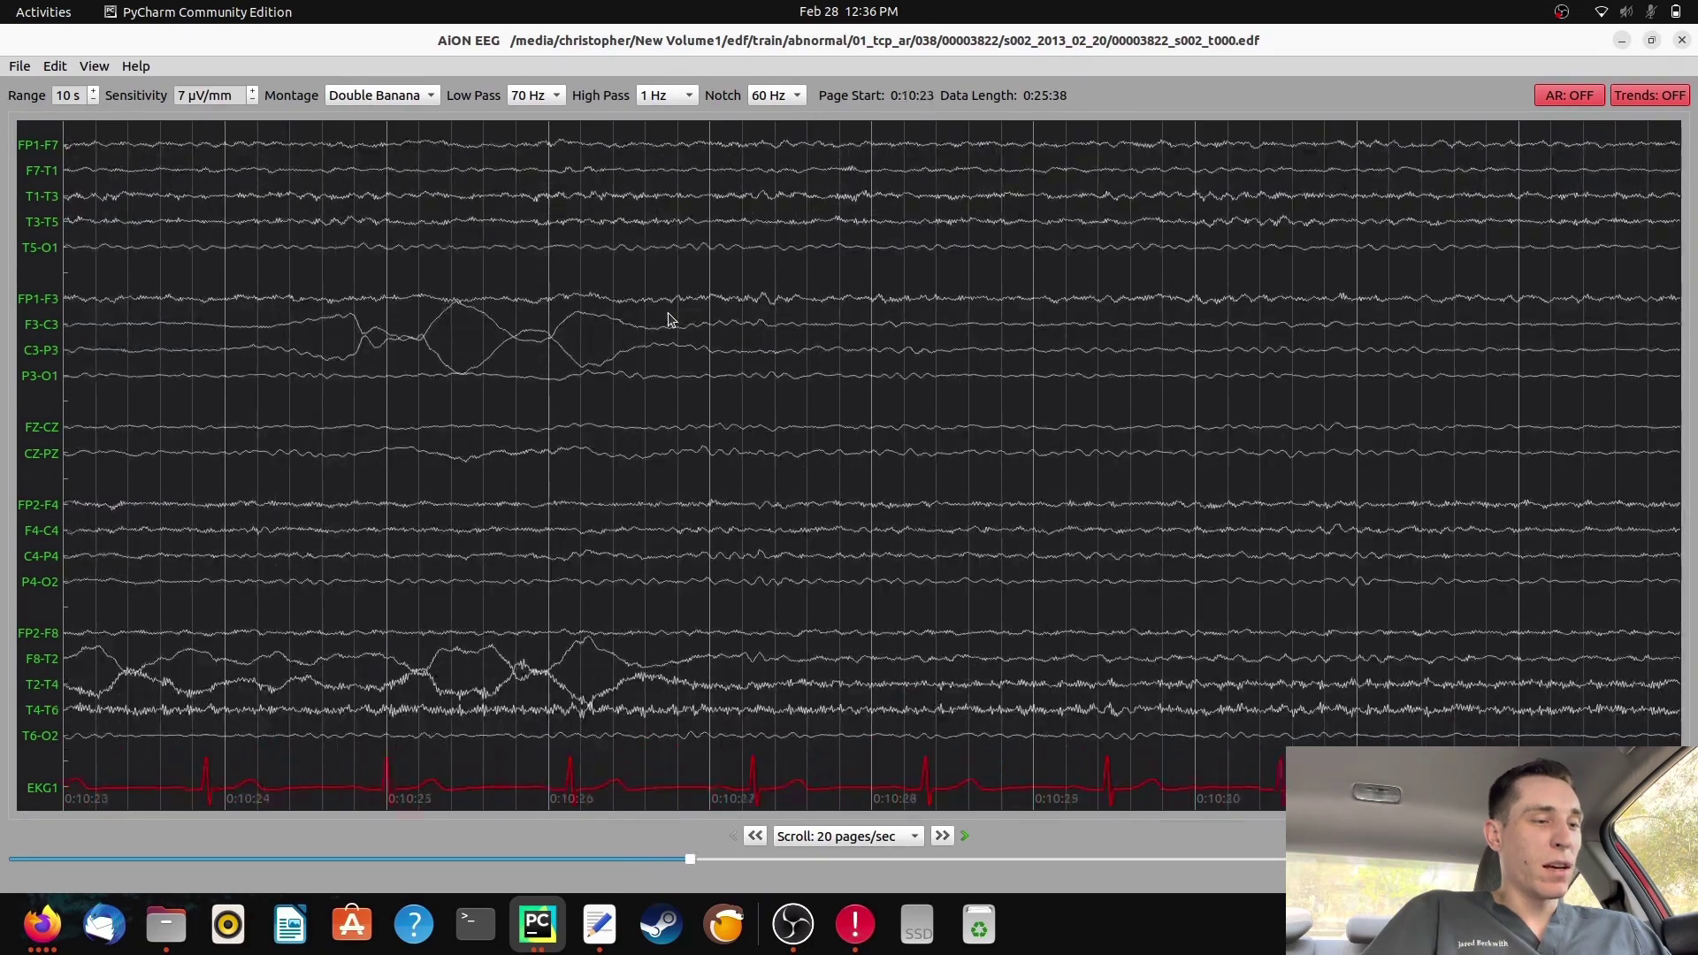
pyautogui.scroll(1, 549, 312)
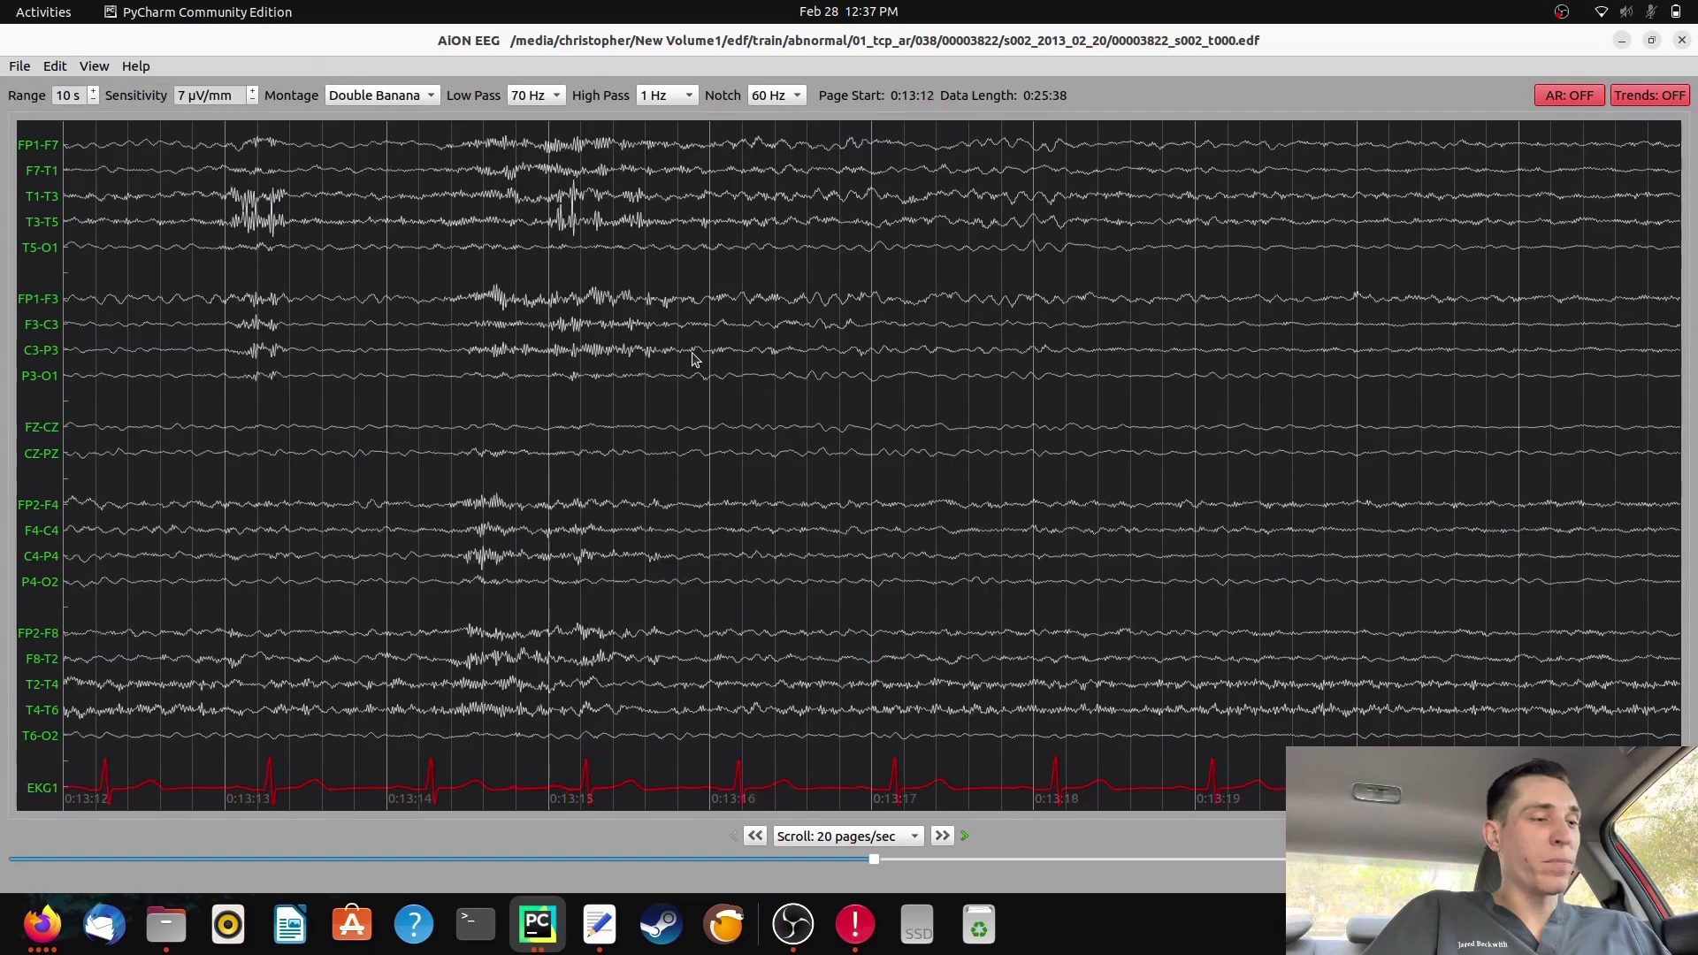
pyautogui.scroll(2, 694, 358)
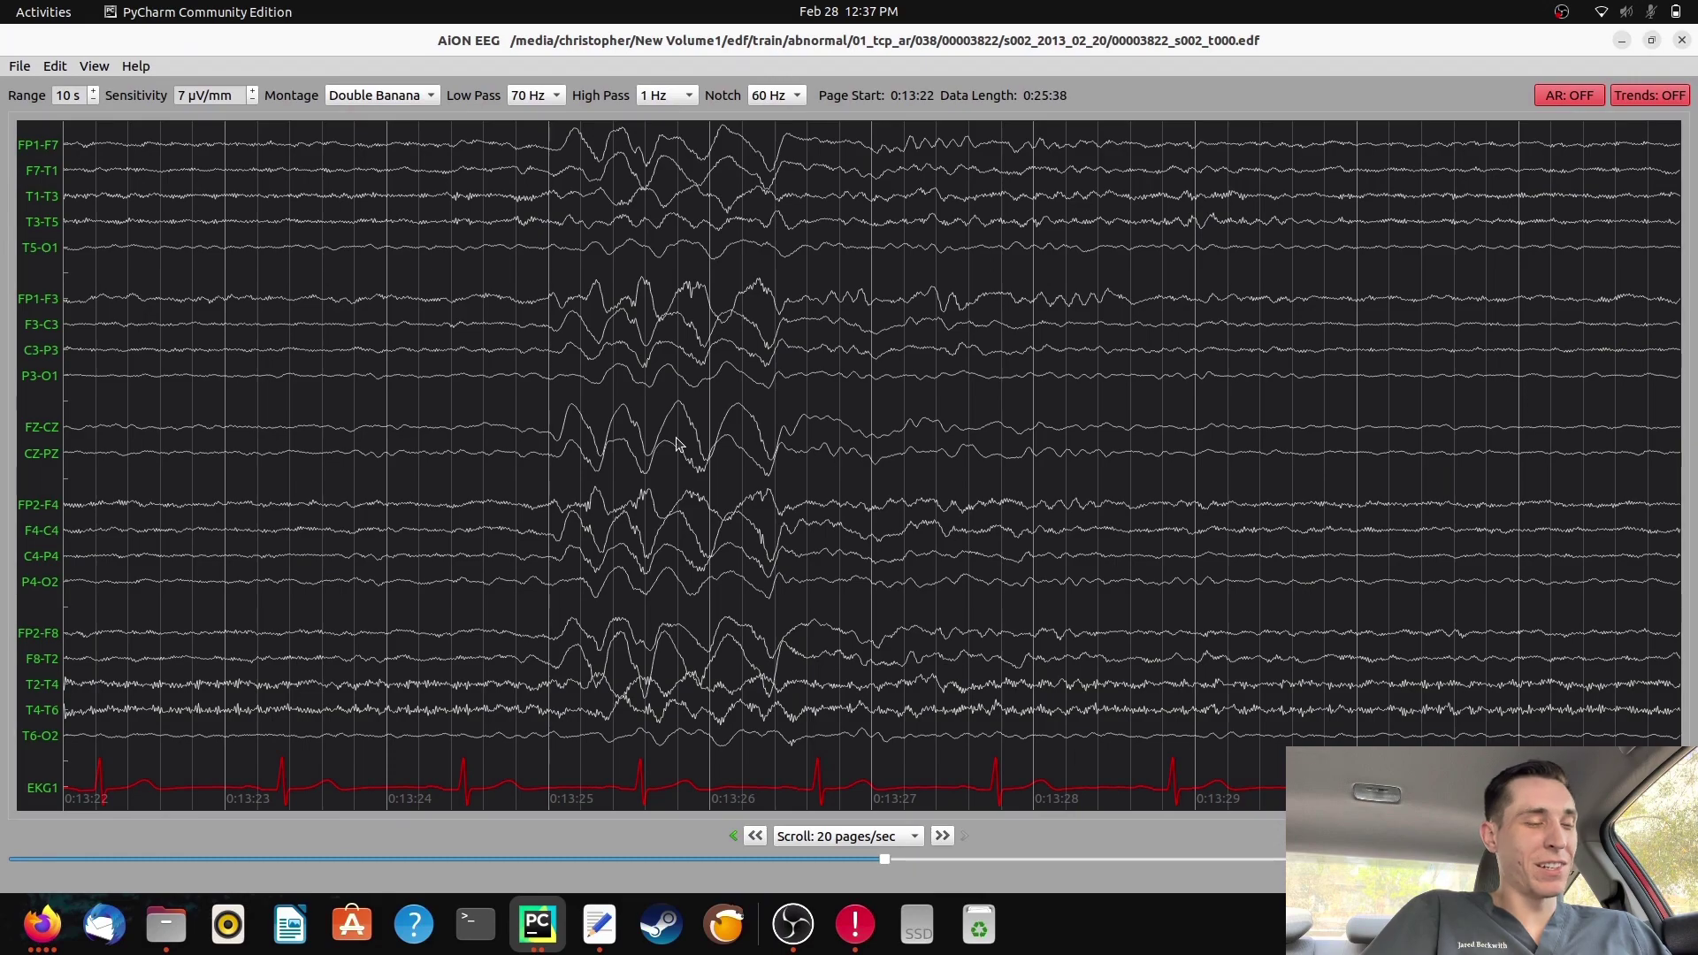
# Advance to the high-amplitude burst near 0:14:43 and examine it on the page starting at 0:14:40
pyautogui.press('Right')
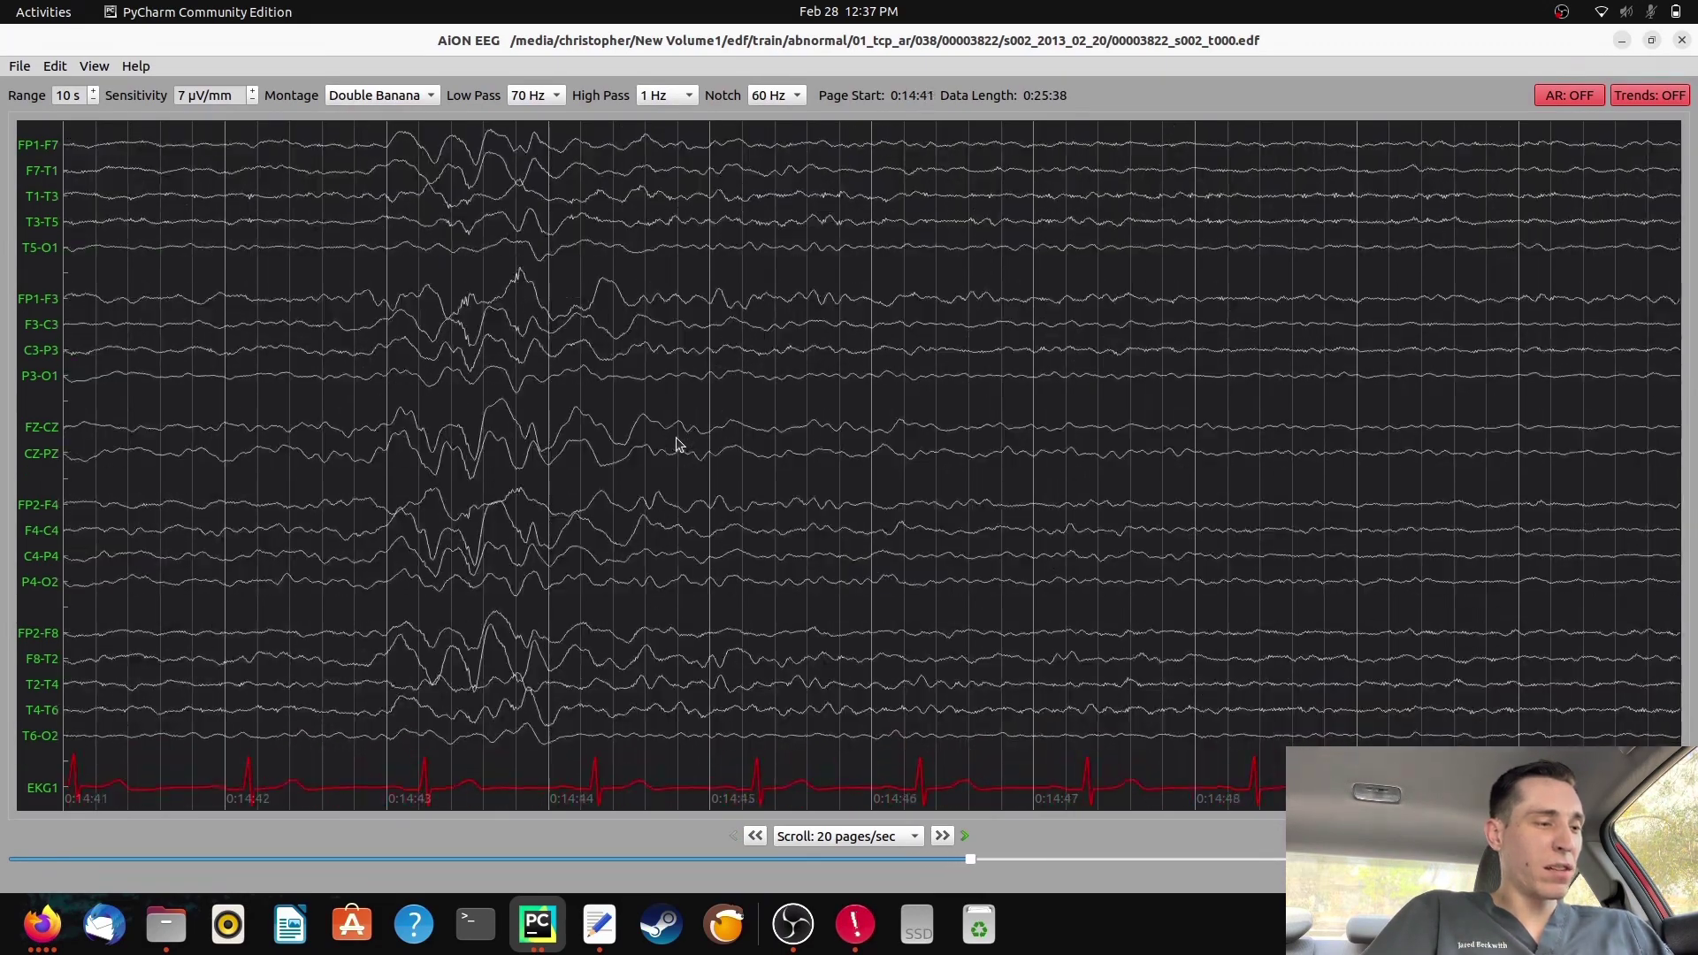
pyautogui.press('Left')
pyautogui.press('Right')
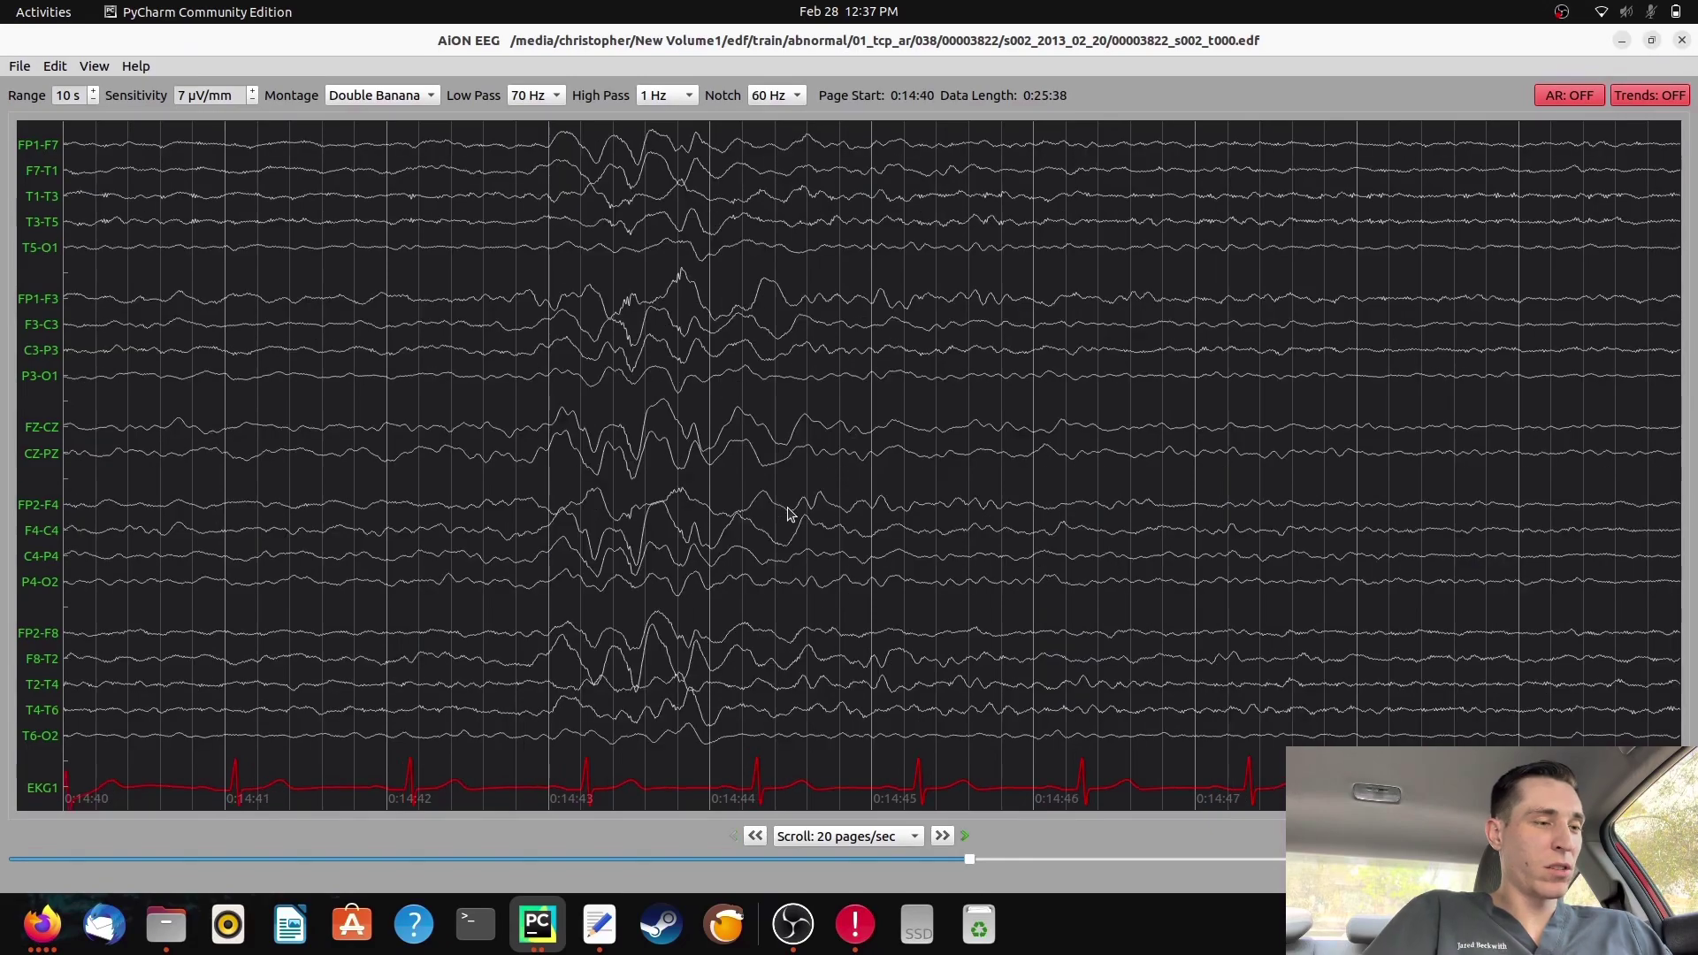